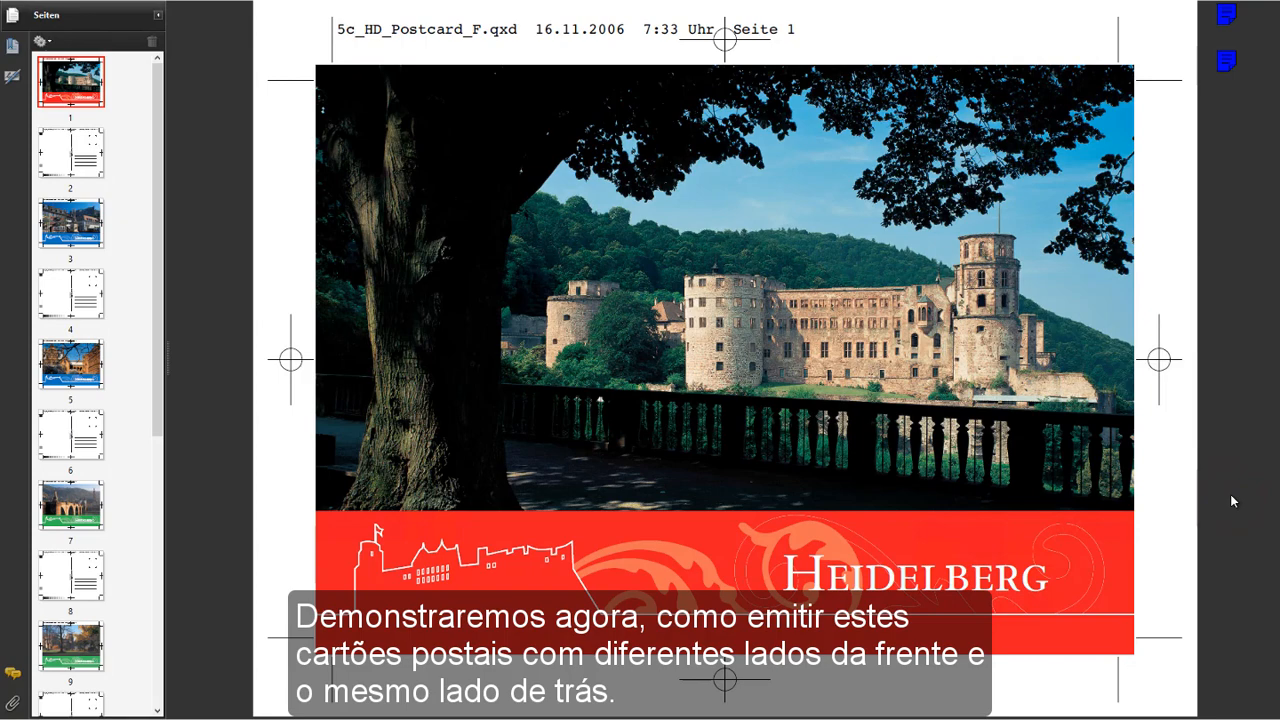
Step: Page through the first pages of the postcard PDF to review the differing picture sides and the shared address side
key("Page_Down")
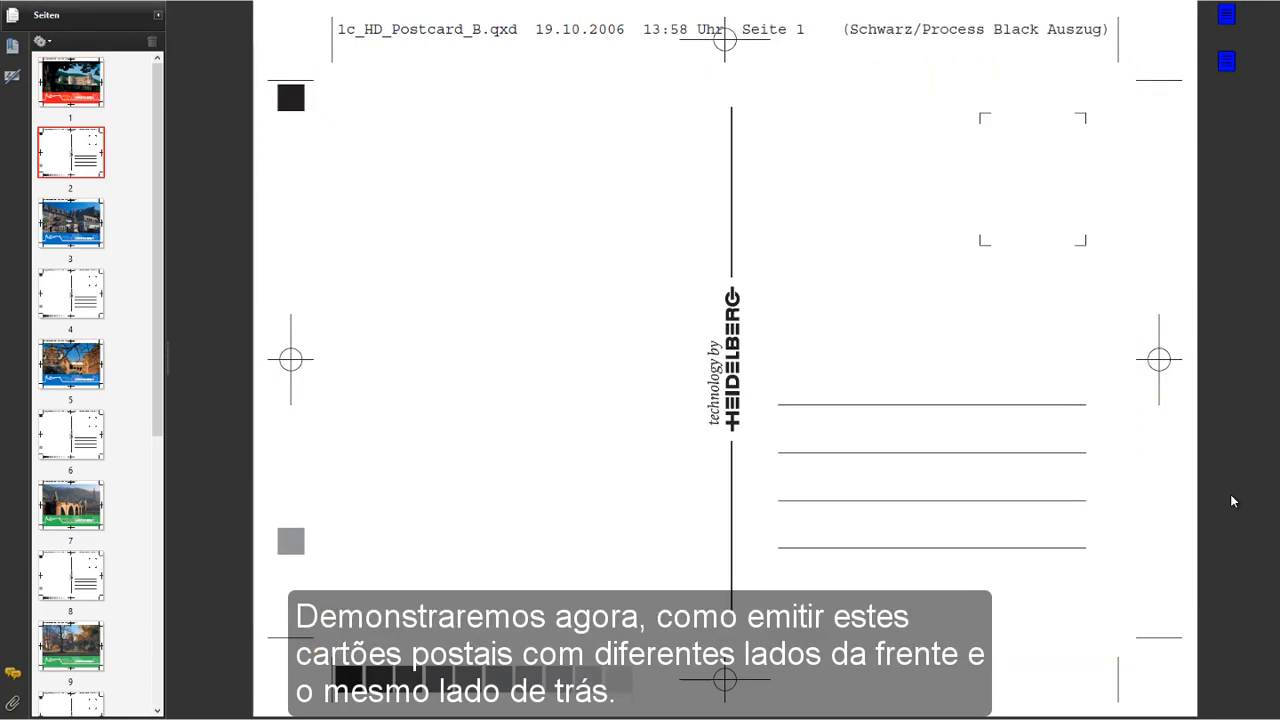
key("Page_Down")
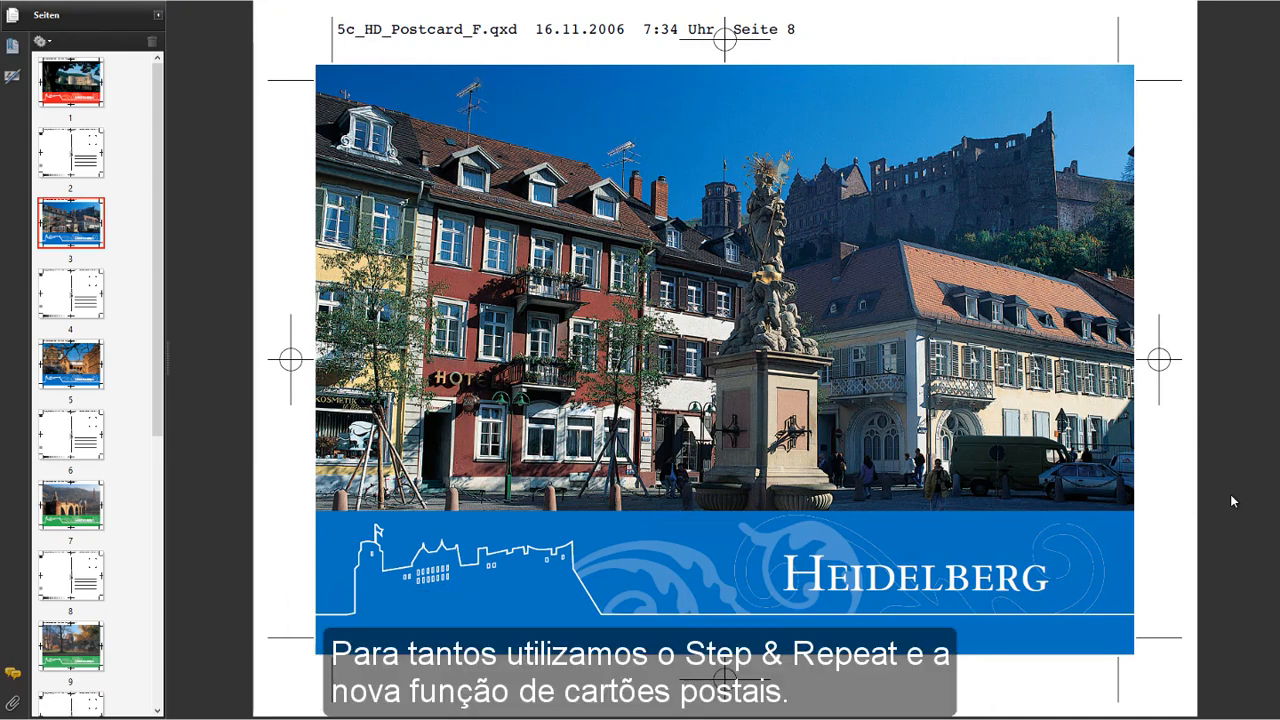
key("Page_Down")
key("Page_Down")
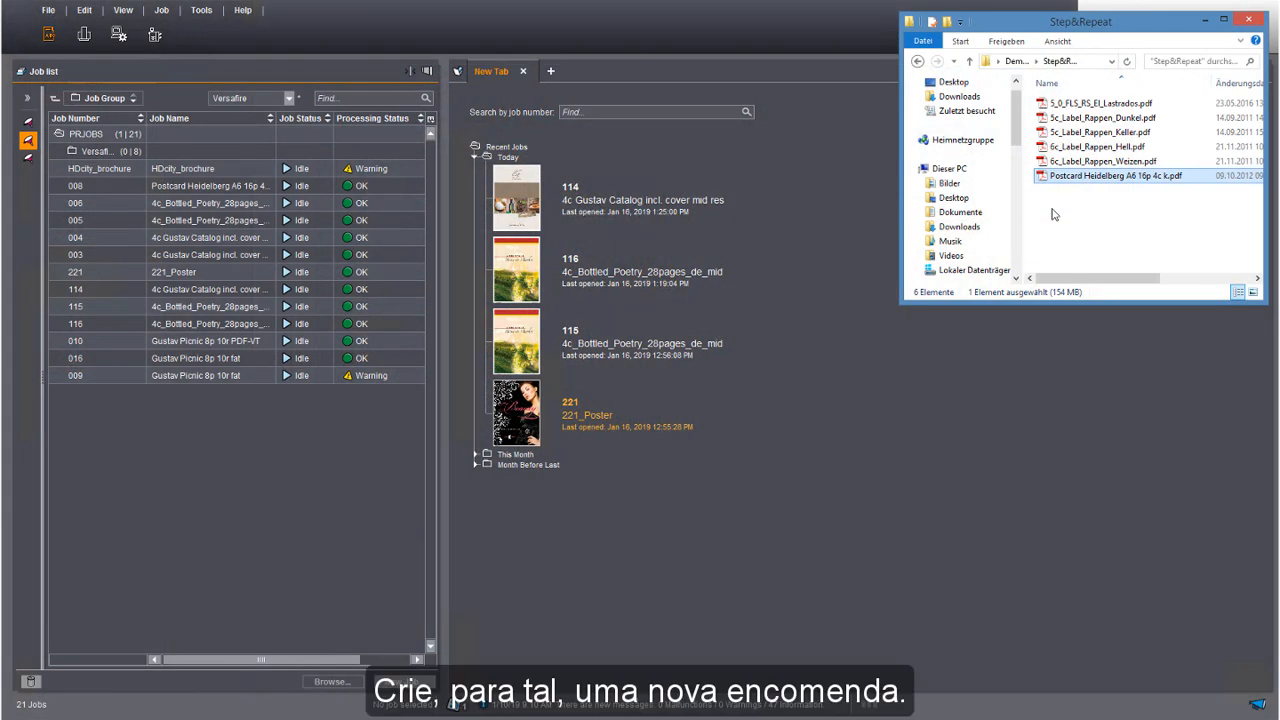
Step: Switch to the Prinect job list and create job 117 from Postcard Heidelberg A6 16p 4c k.pdf
left_click_drag(1045, 176, 242, 137)
type("117")
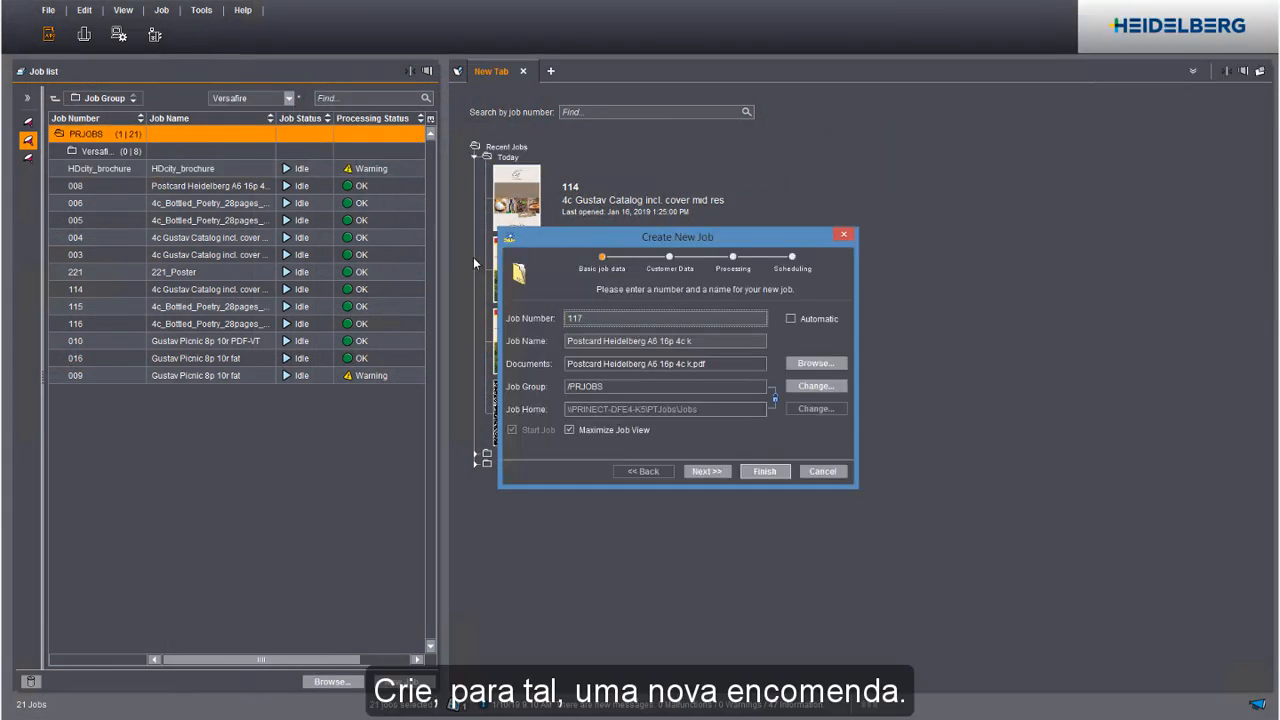
left_click(764, 471)
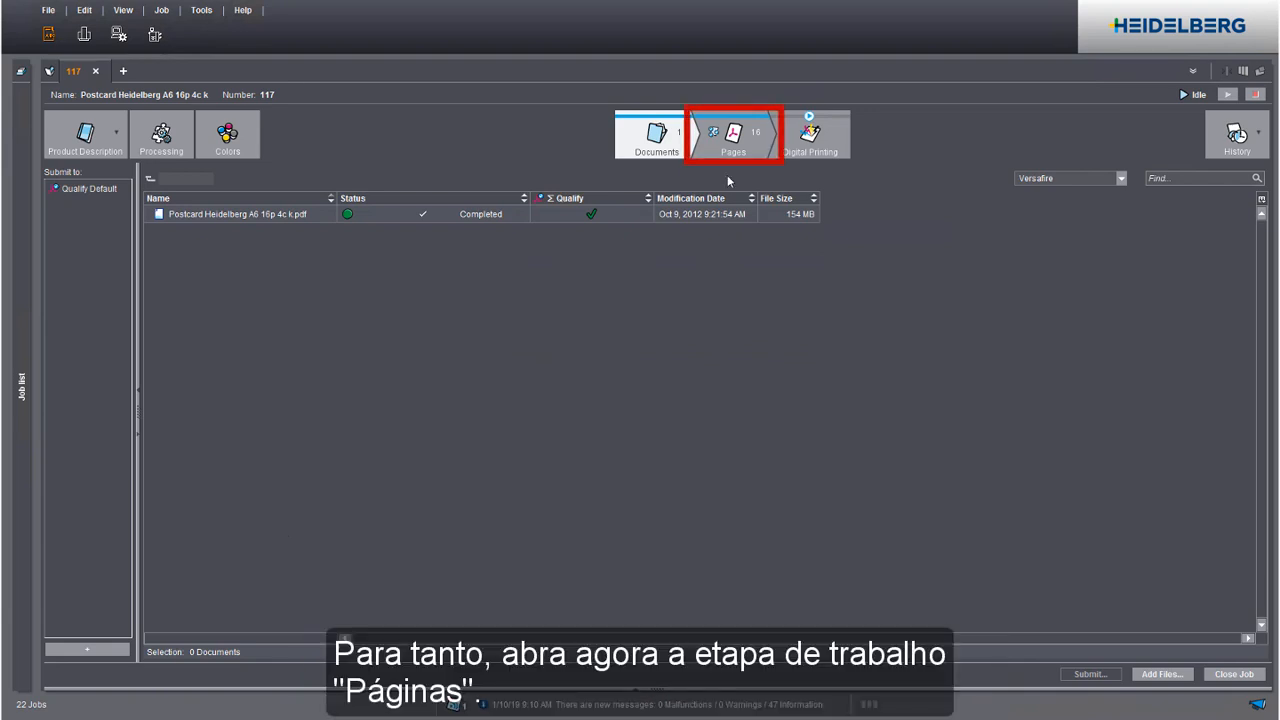
Step: In the job's Pages work step, create a page list named "pagelist" with a size of 9
left_click(737, 140)
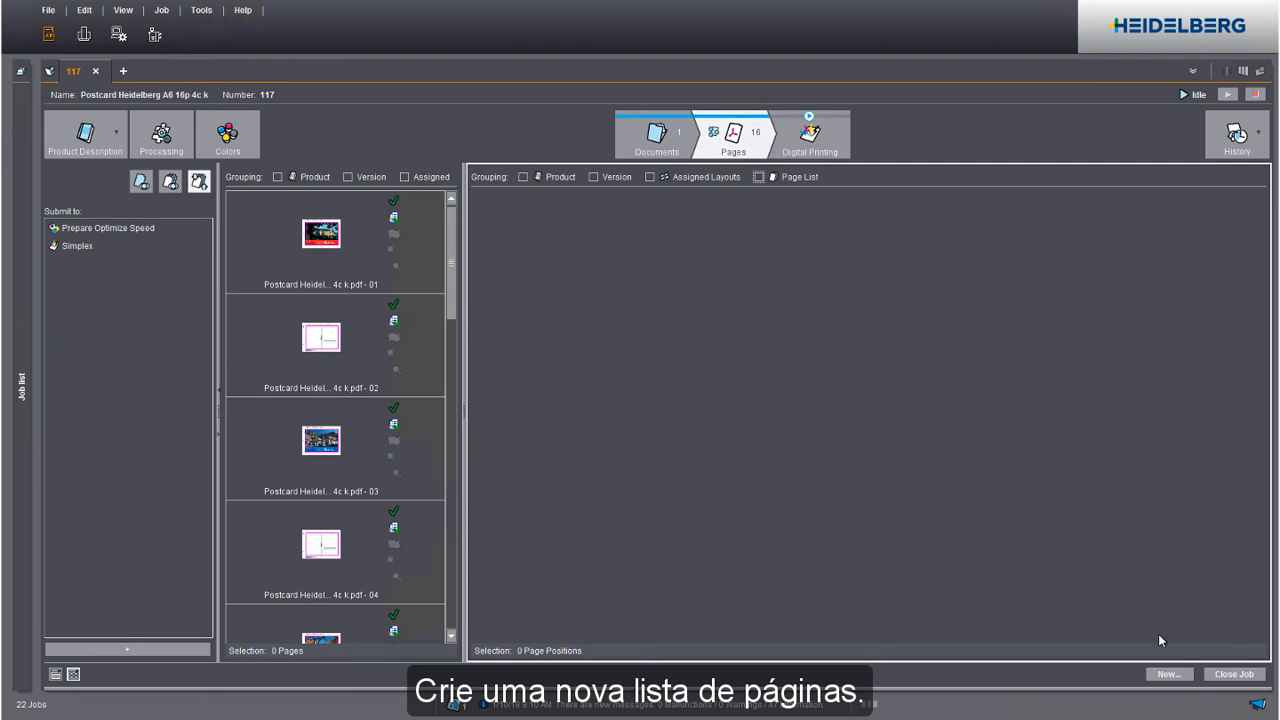
left_click(1168, 676)
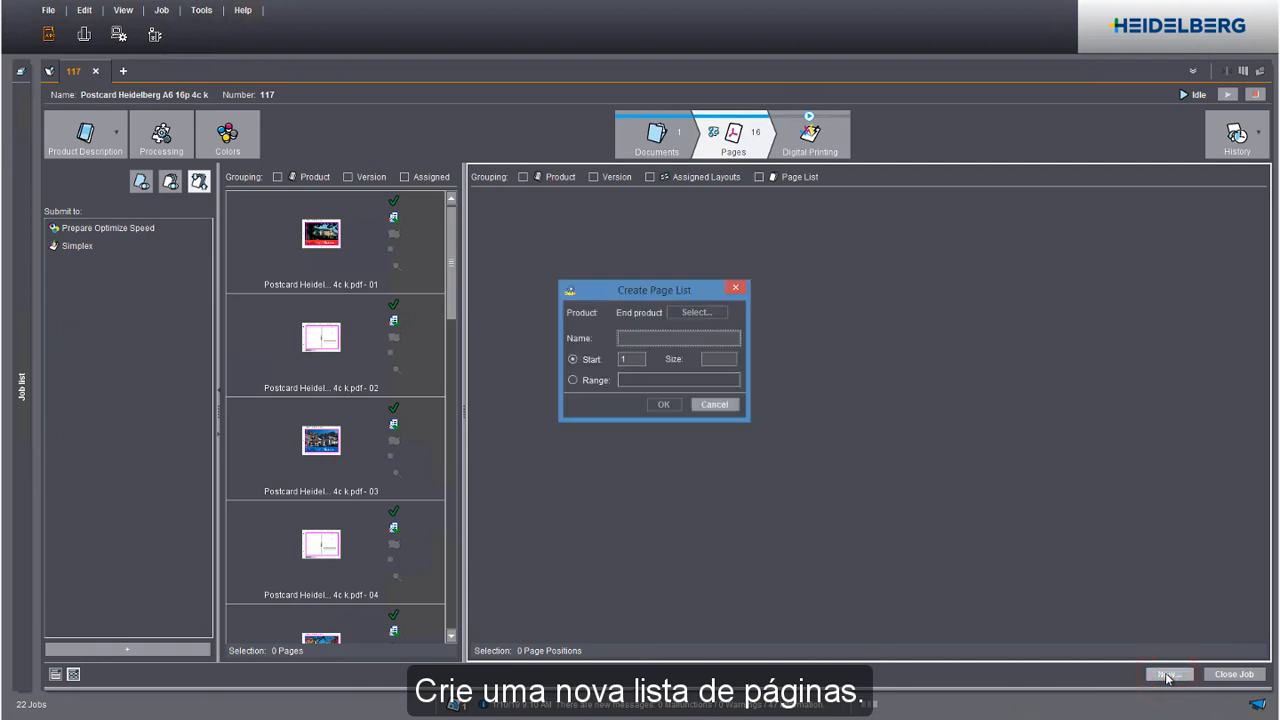
type("pagelist")
left_click(720, 358)
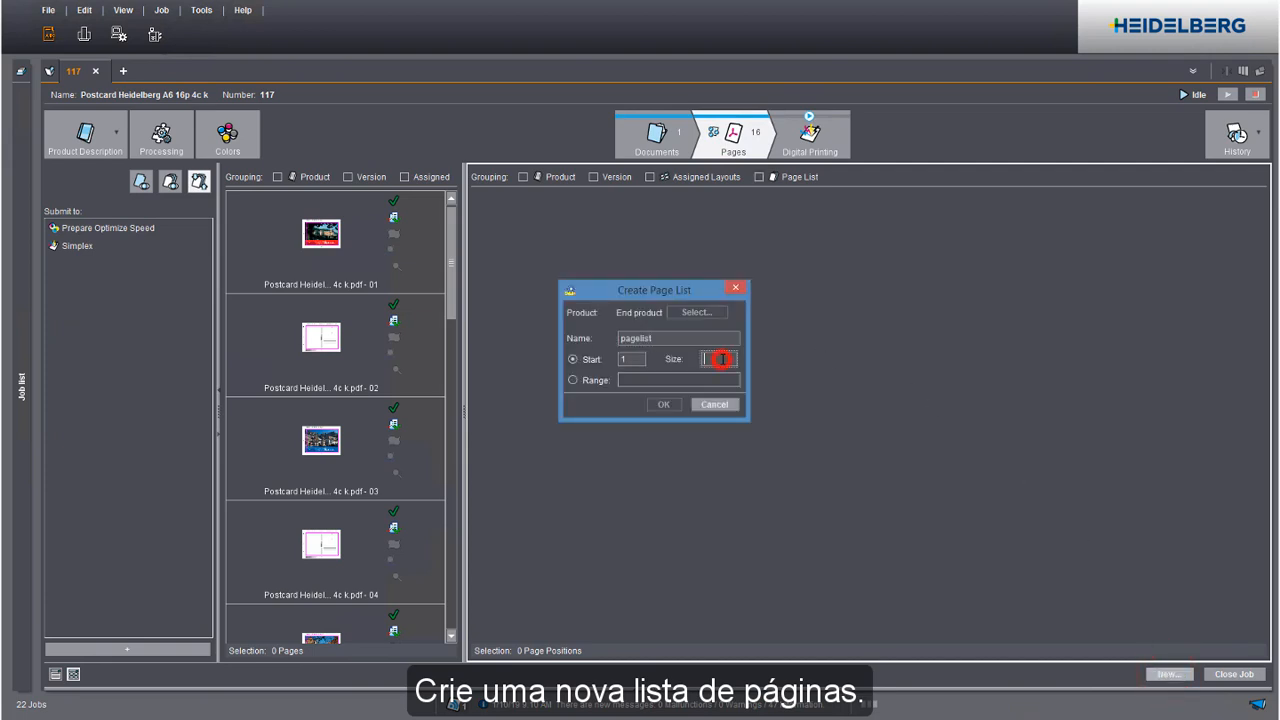
type("9")
left_click(664, 405)
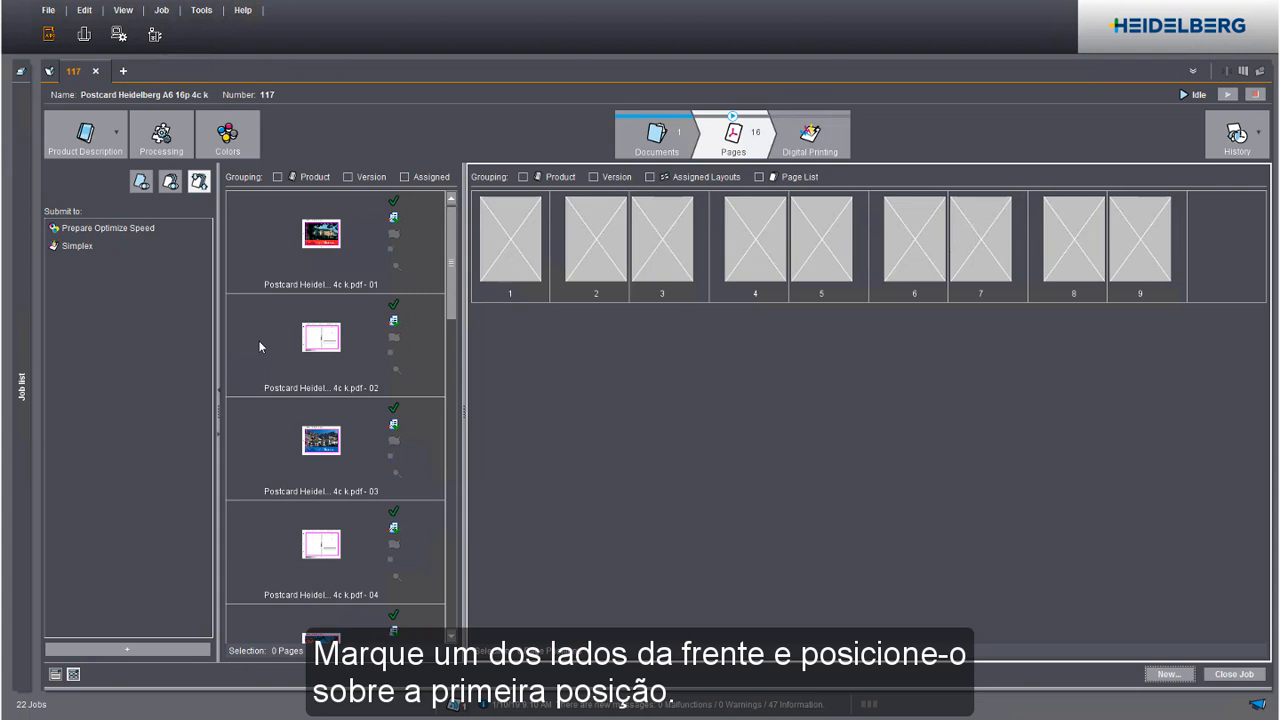
Step: Assign address-side page 02 to position 1 of the page list and the odd-numbered picture pages 01 to 15 to positions 2 to 9
left_click_drag(308, 337, 510, 250)
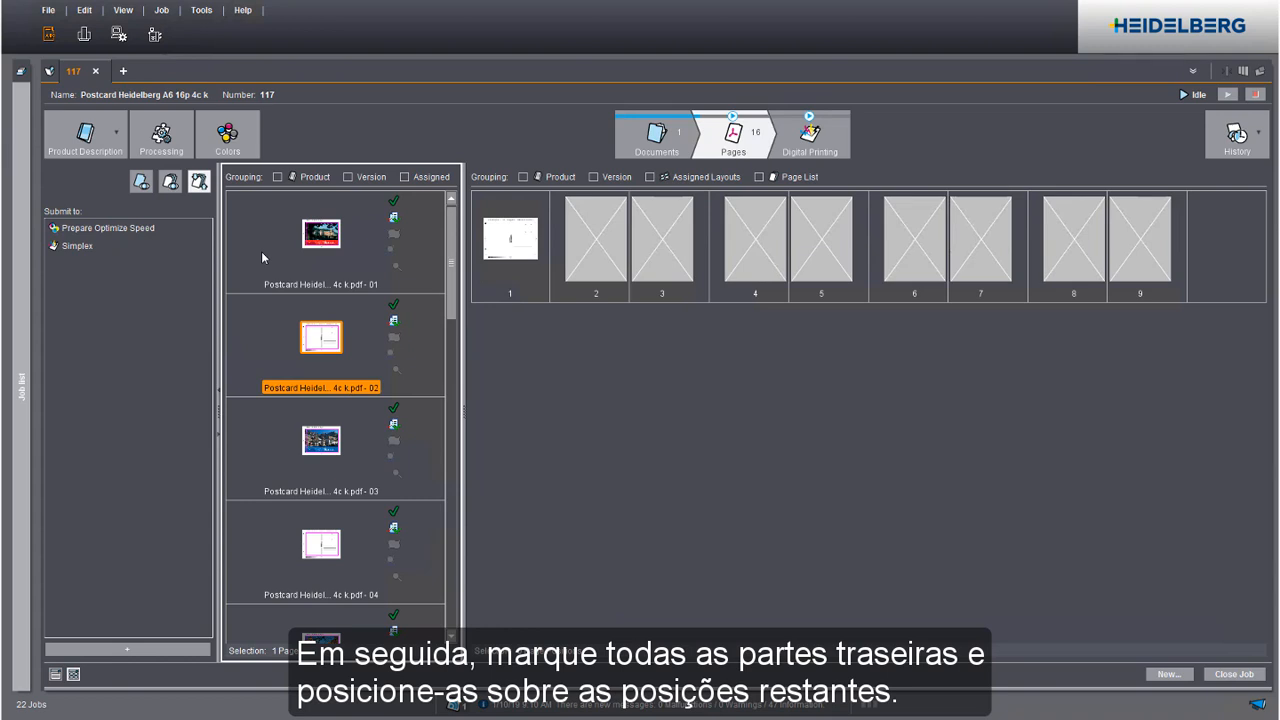
left_click(322, 236)
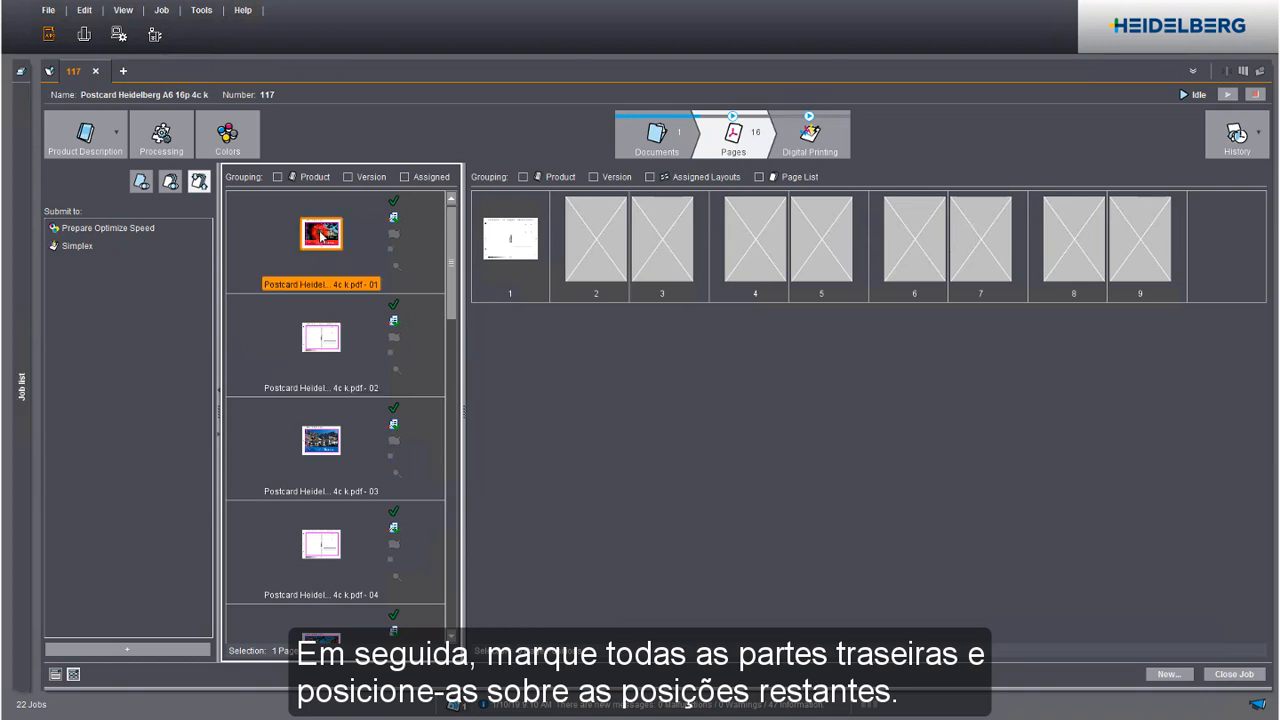
left_click(326, 450, "ctrl")
left_click_drag(449, 291, 460, 399)
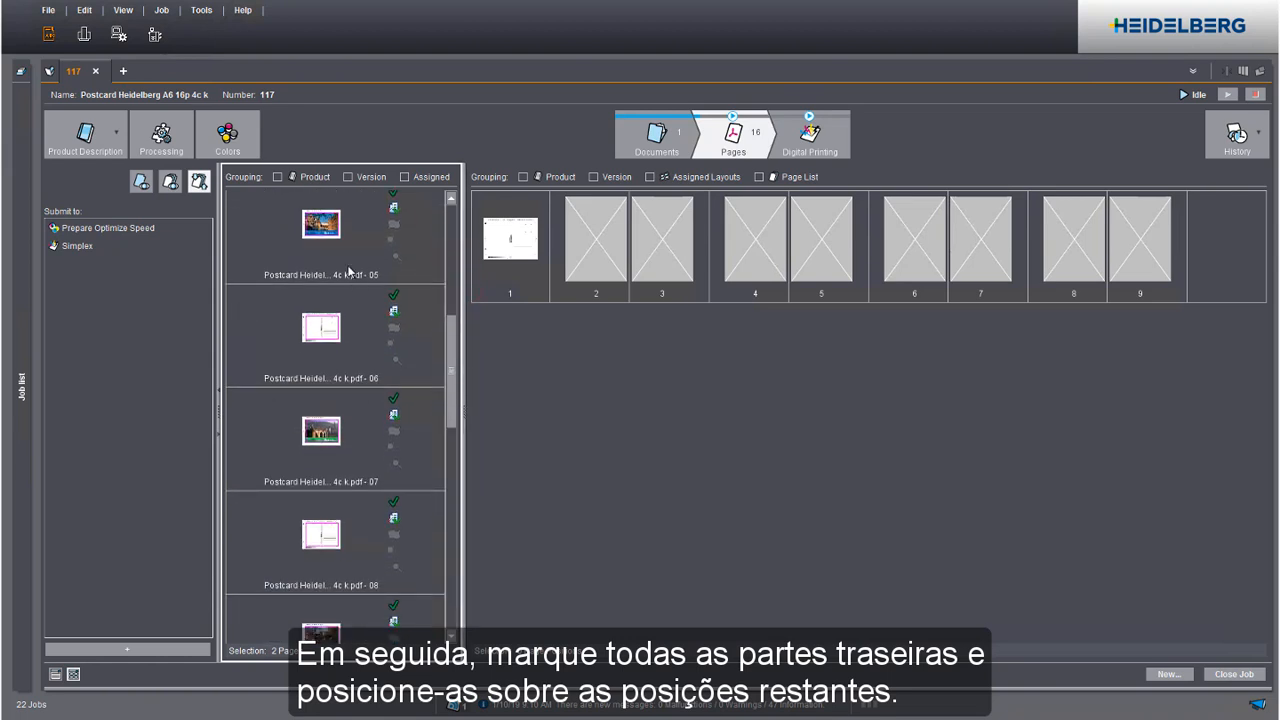
left_click(324, 224, "ctrl")
left_click(328, 424, "ctrl")
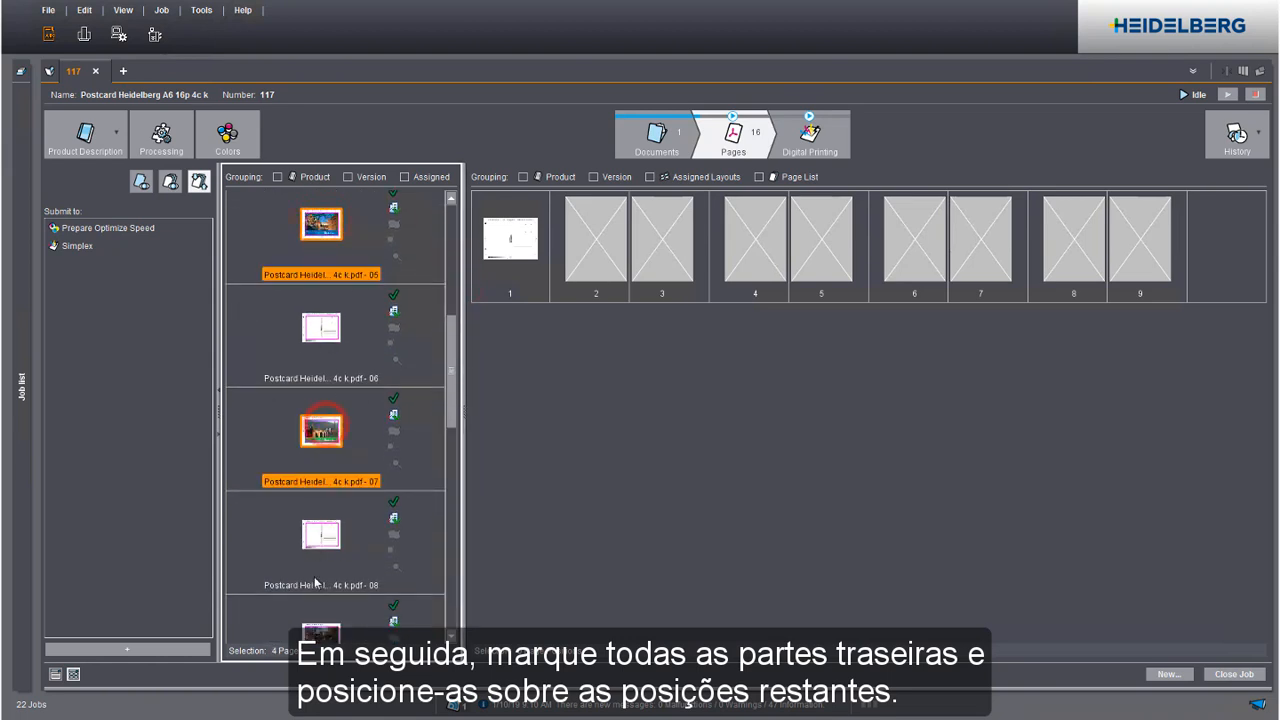
left_click(322, 632, "ctrl")
left_click_drag(453, 386, 454, 546)
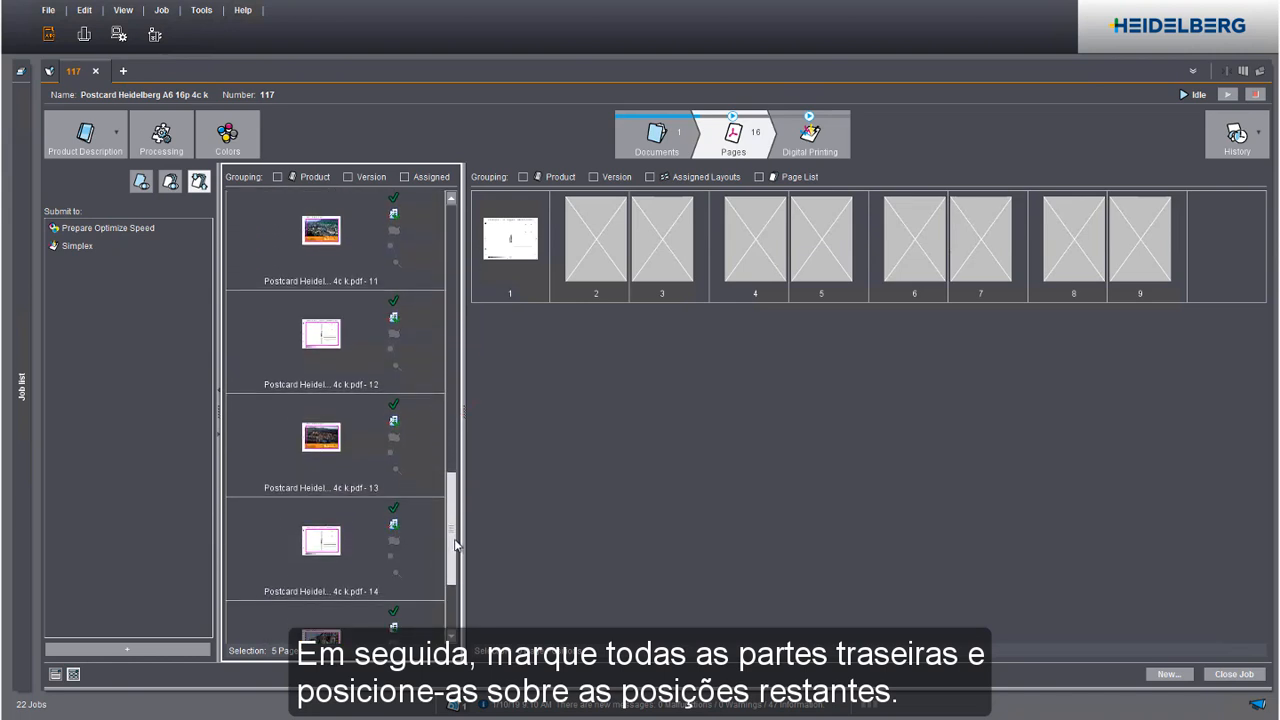
left_click(326, 232, "ctrl")
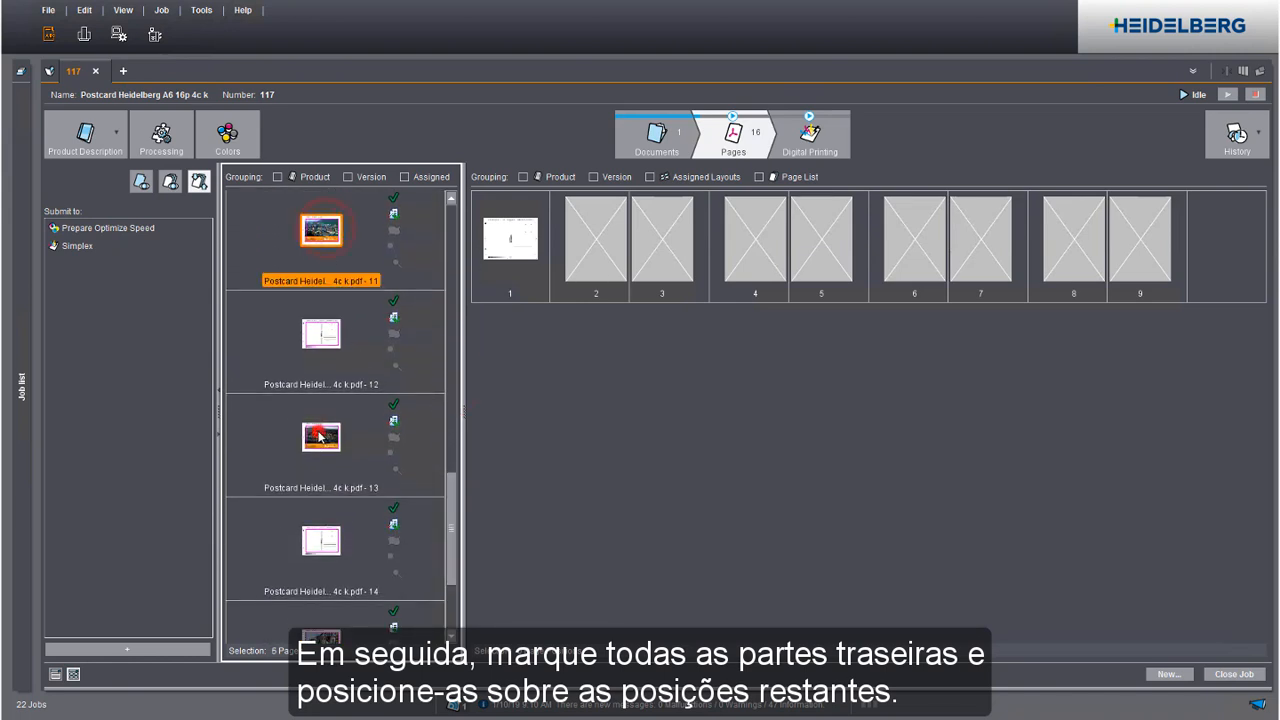
left_click(318, 437, "ctrl")
left_click(322, 640, "ctrl")
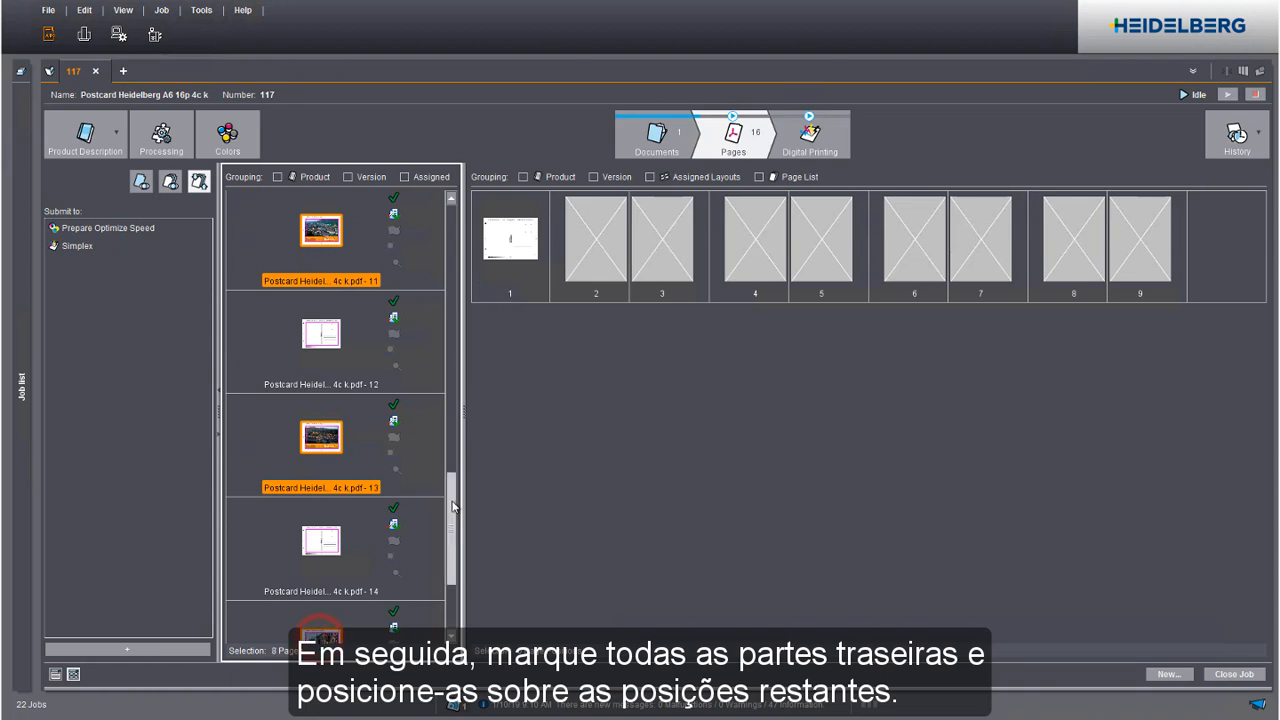
left_click_drag(451, 500, 451, 542)
left_click_drag(323, 510, 603, 232)
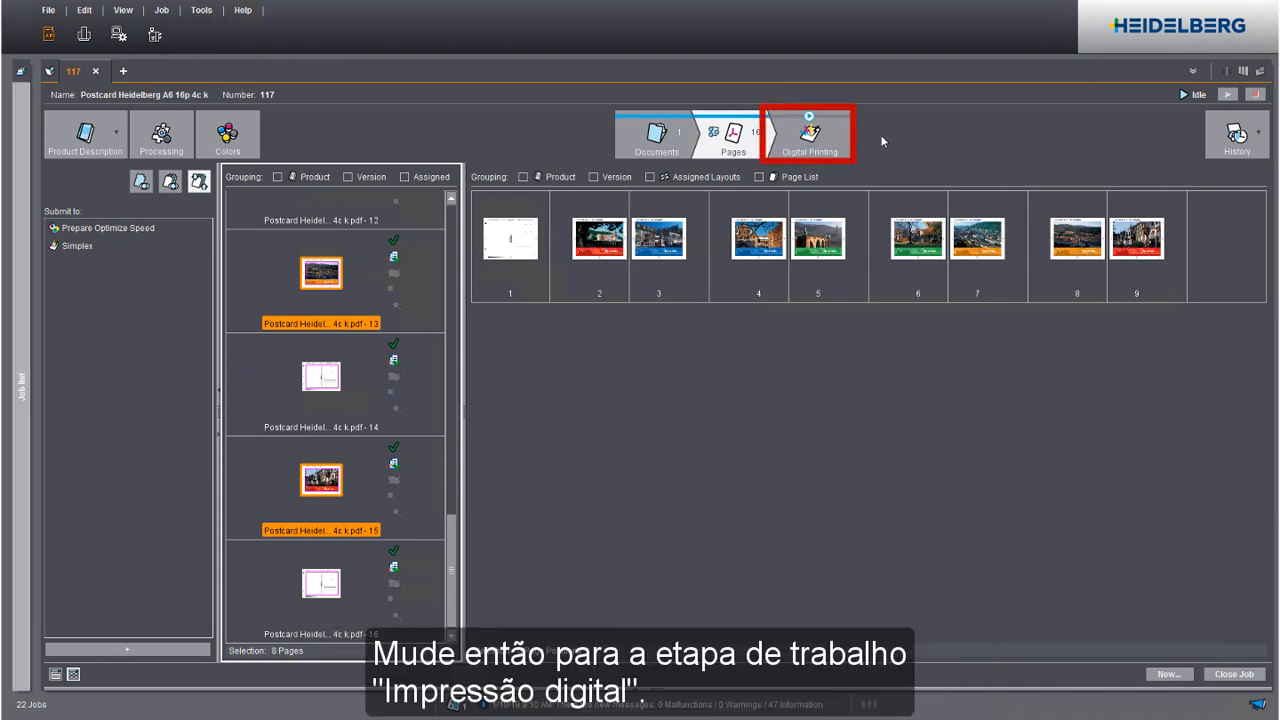
Step: In the Digital Printing work step, set the paper to [4] CC300plain-SRA3
left_click(815, 142)
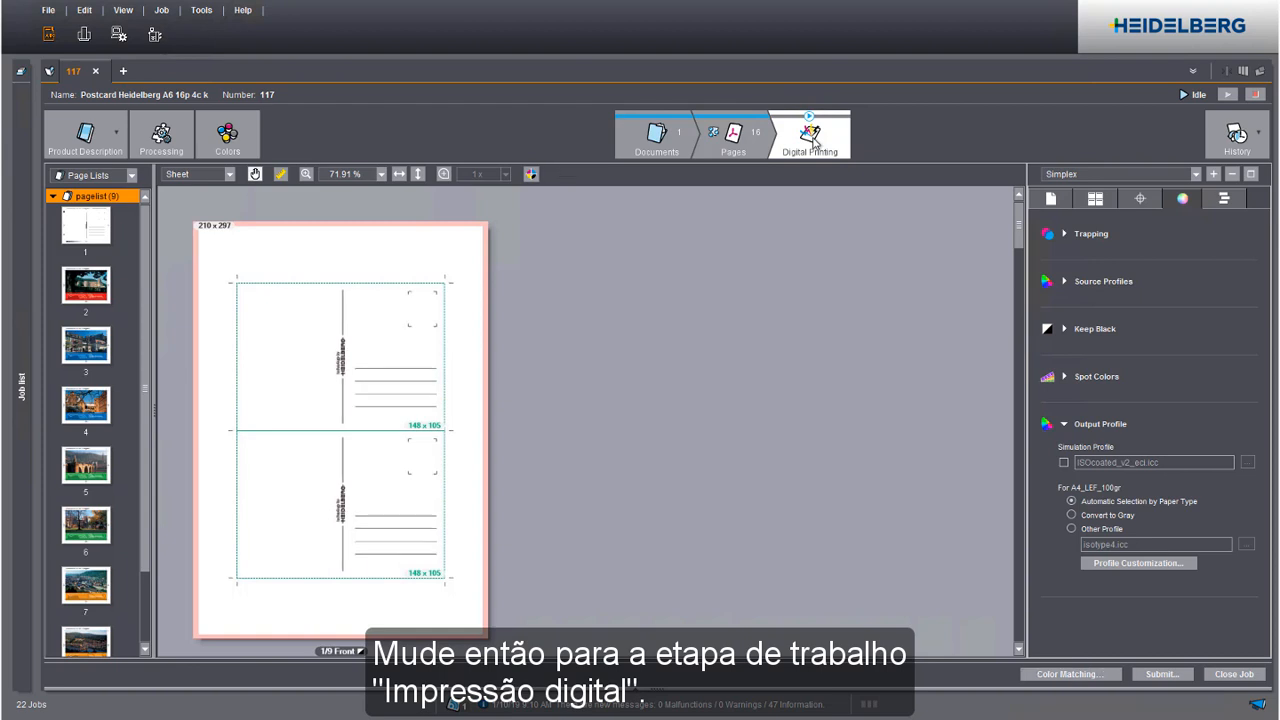
left_click(1047, 199)
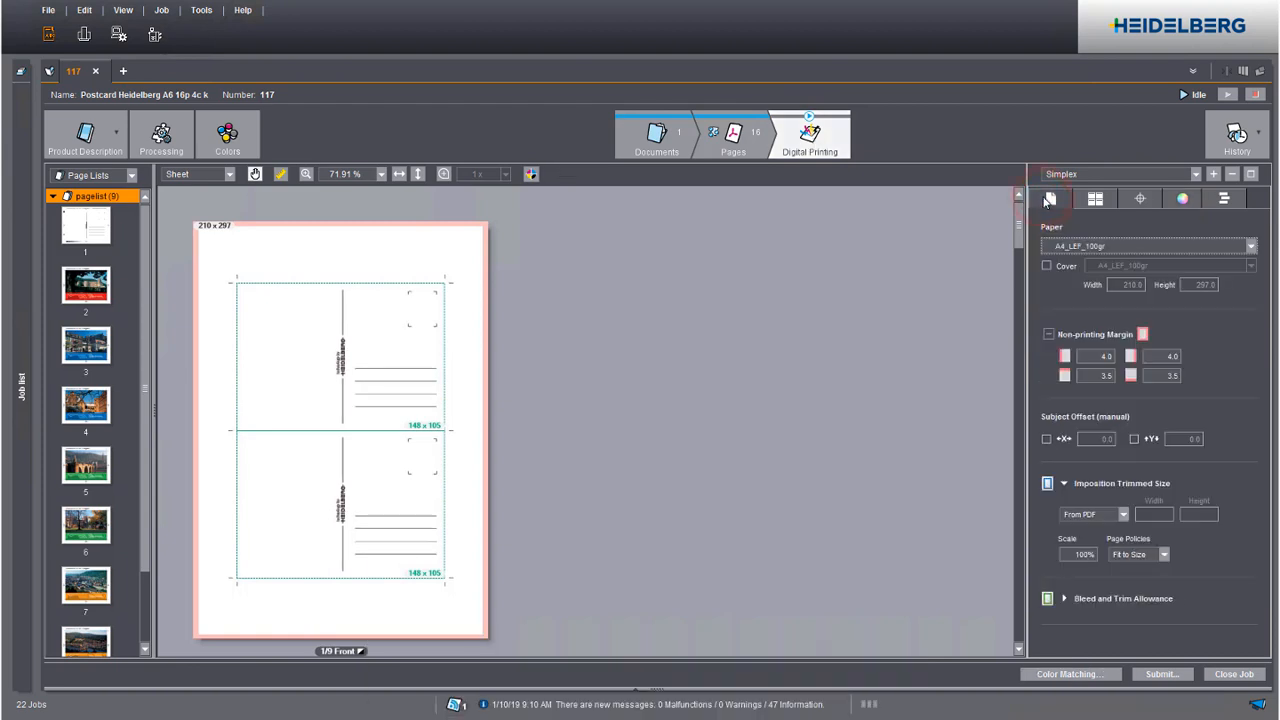
left_click(1251, 246)
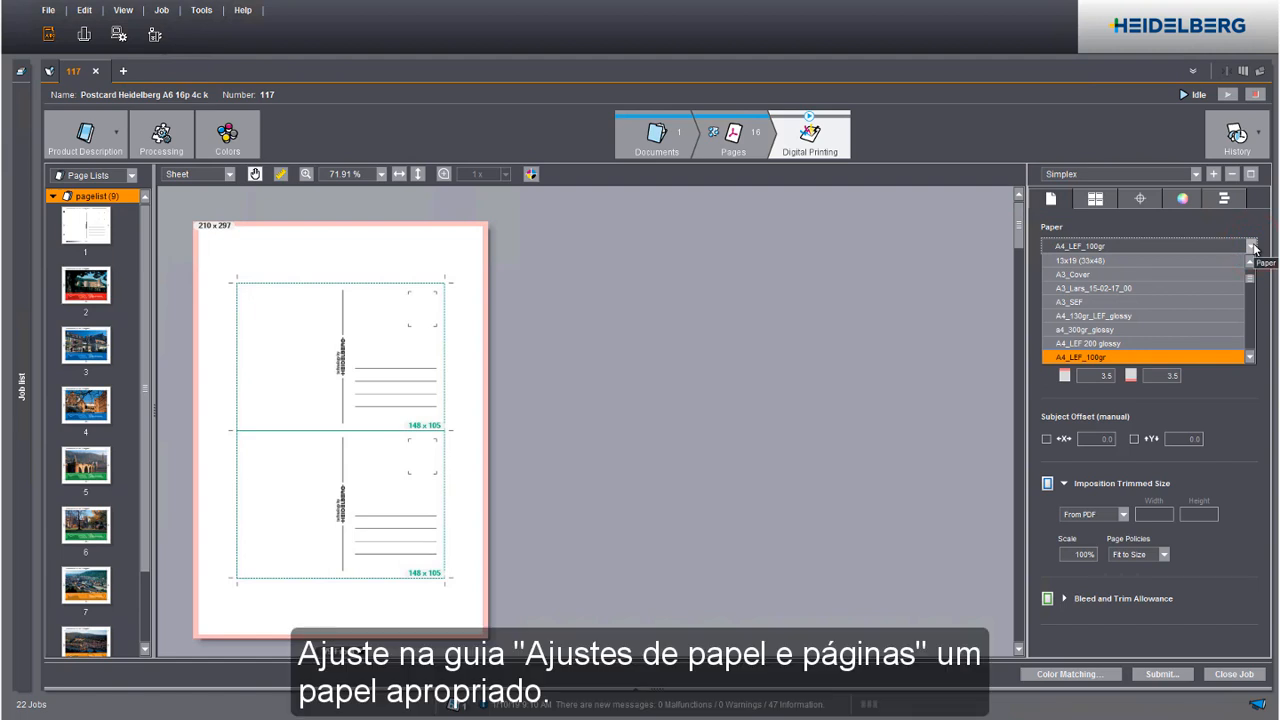
left_click(1249, 270)
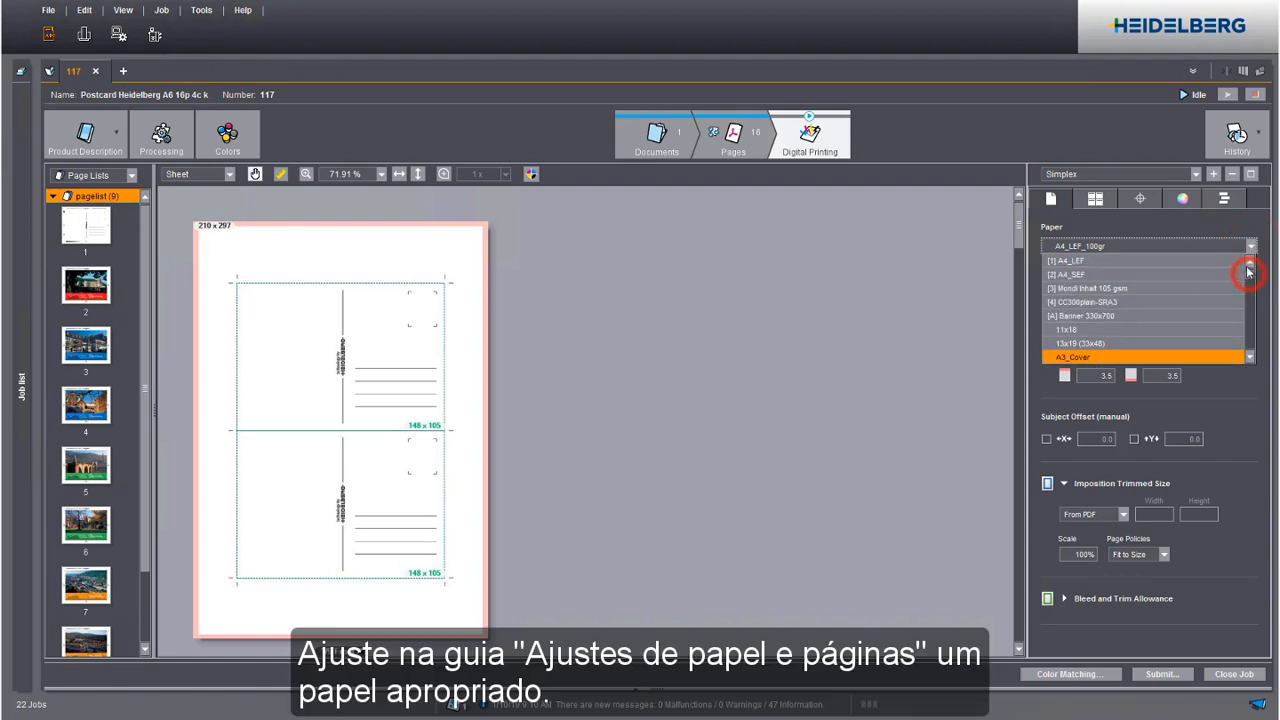
left_click(1111, 305)
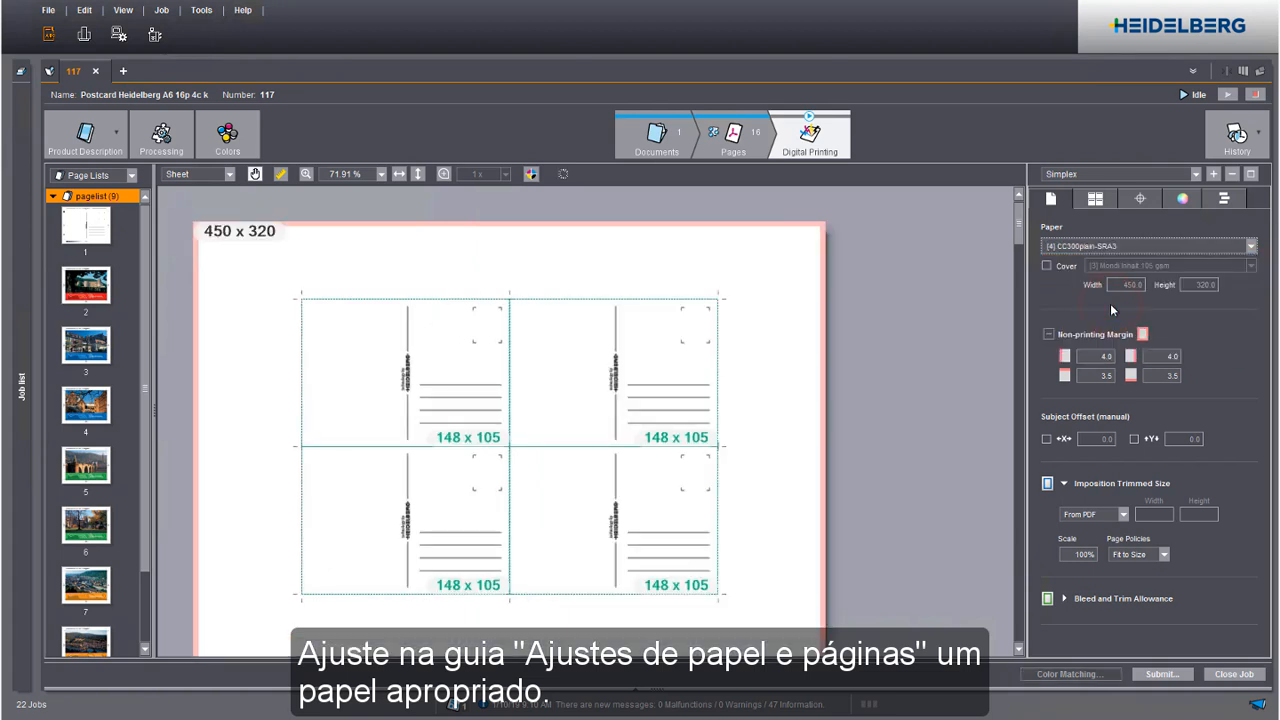
Step: Choose the double-sided layout type and set the folding sheet orientation to Best Fit
left_click(1096, 200)
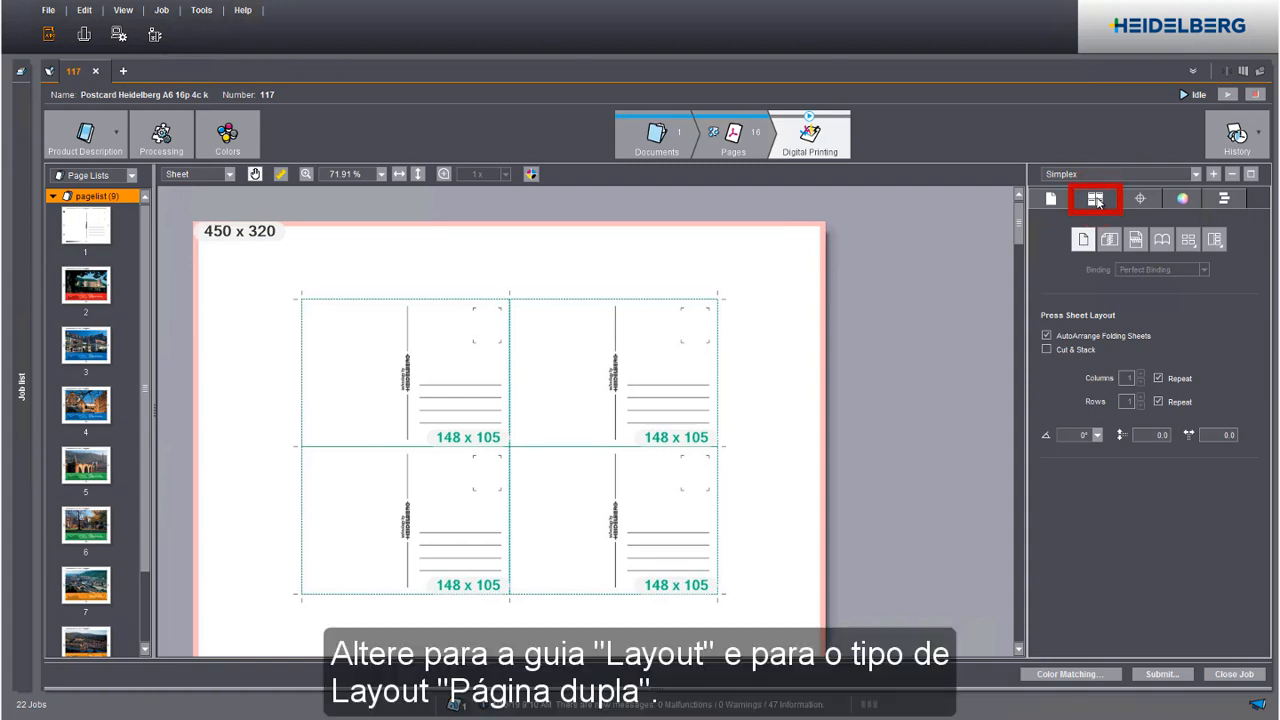
left_click(1109, 240)
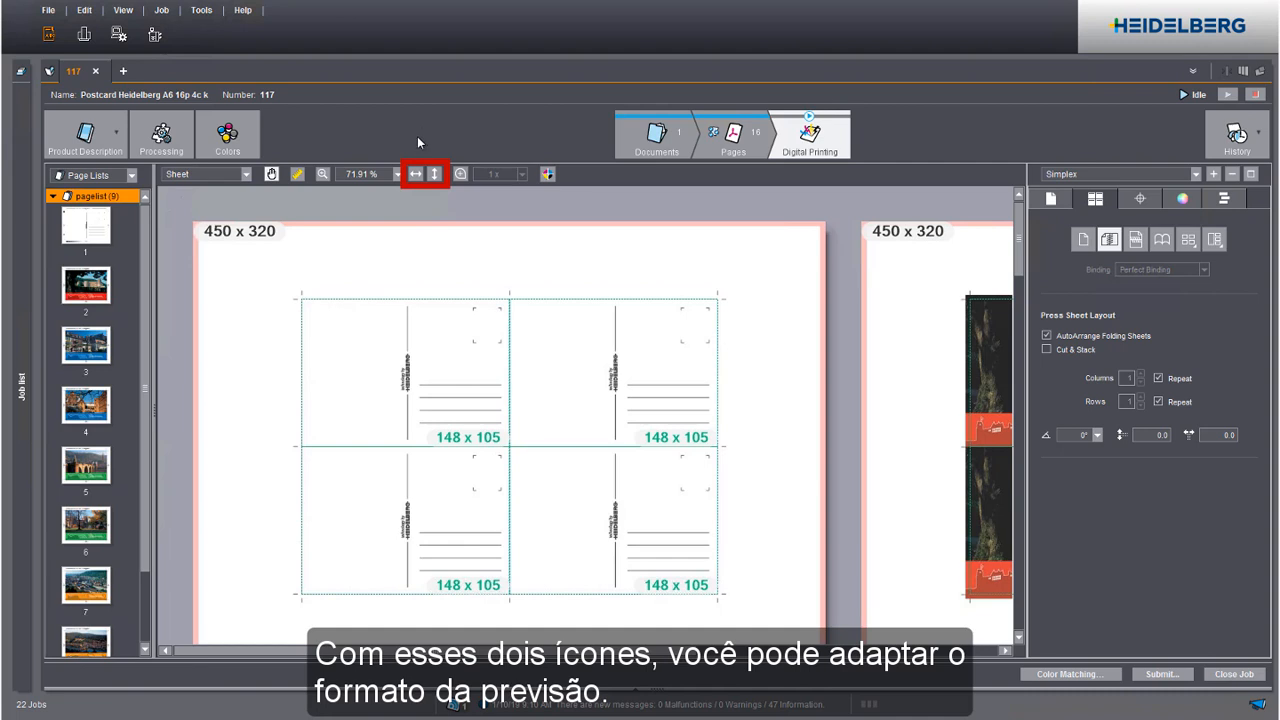
left_click(416, 174)
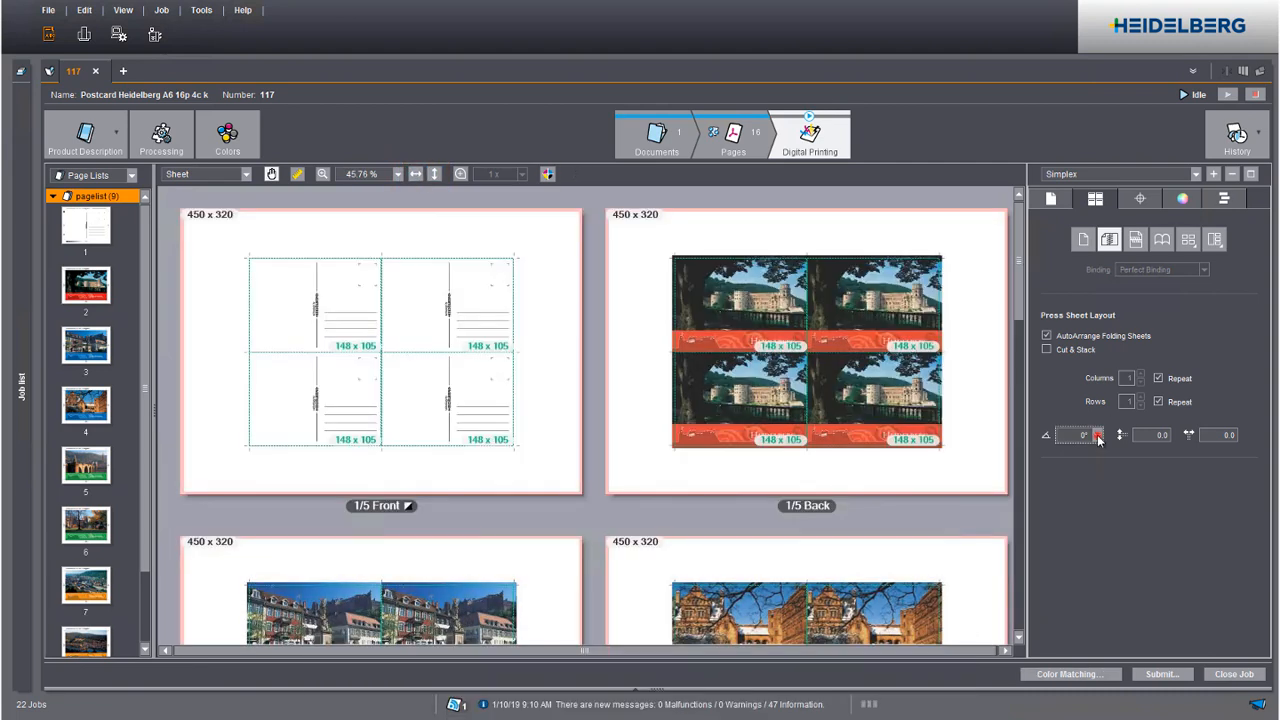
left_click(1097, 435)
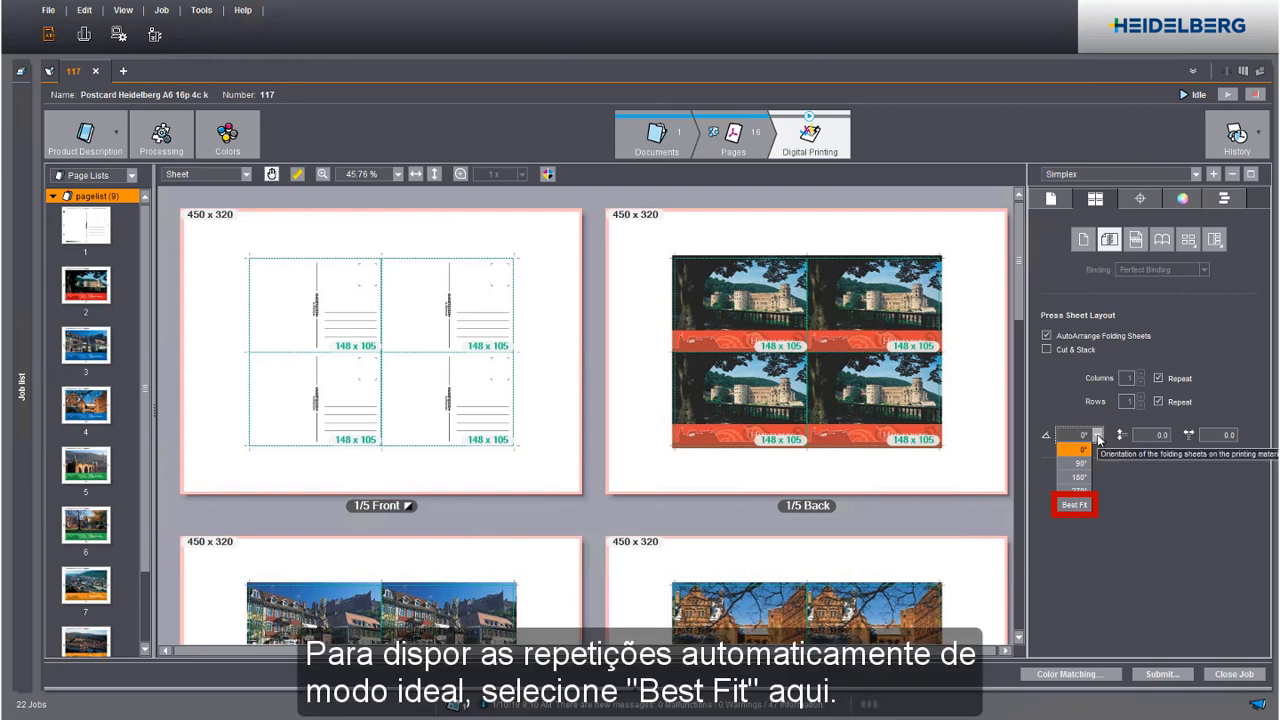
left_click(1071, 506)
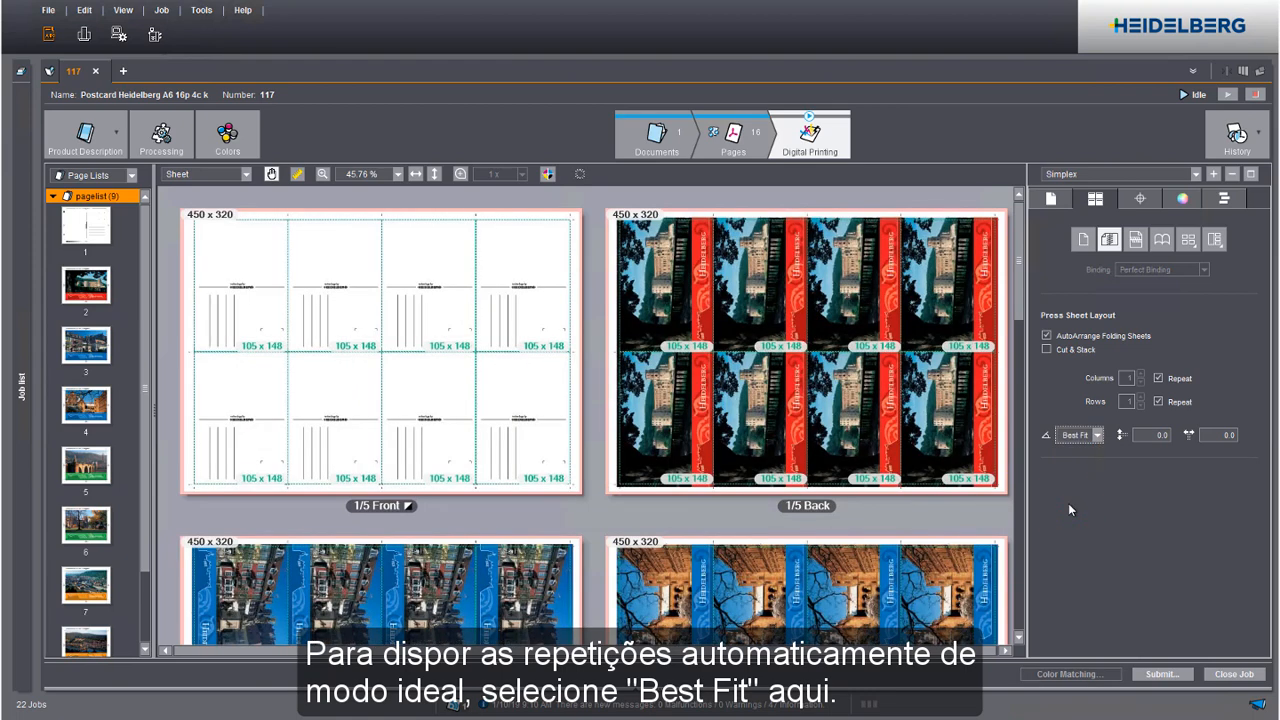
Step: Set both the horizontal and vertical gaps between the postcard repeats to 3.0
left_click(1222, 435)
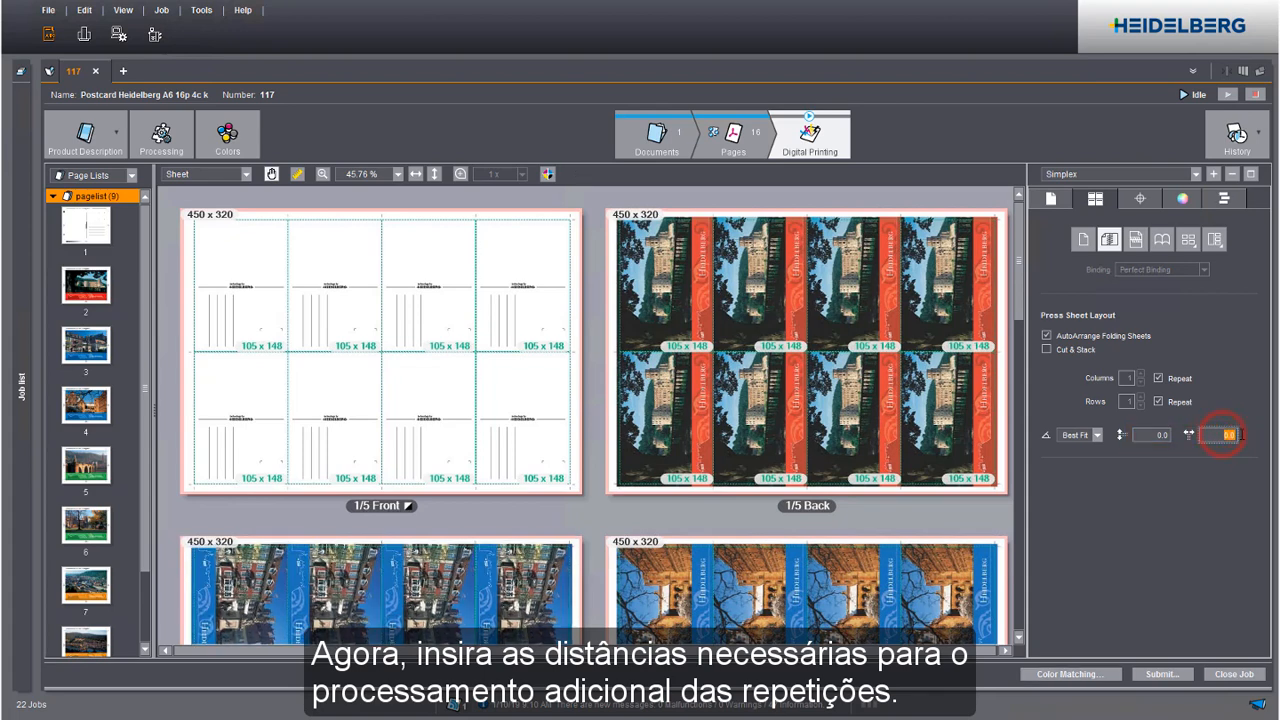
type("3")
left_click(1150, 435)
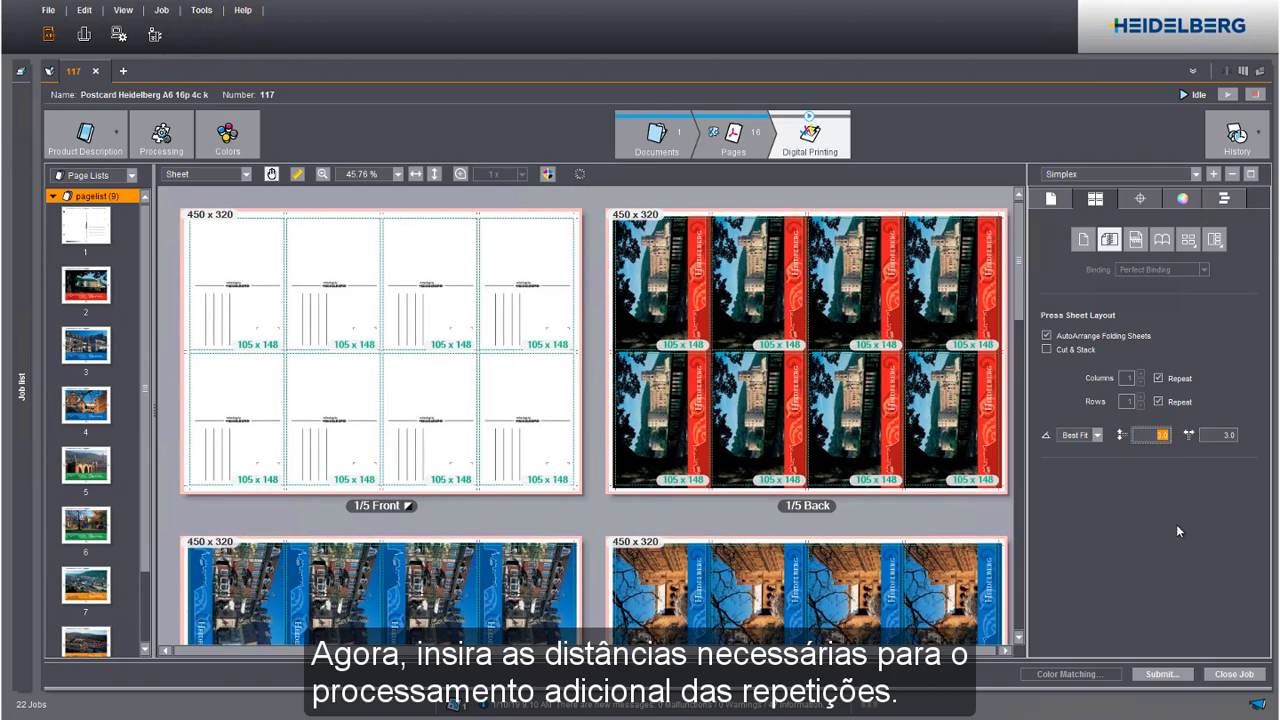
Step: Define a custom layout scheme with two columns and change the second back page's number to 3
left_click(1189, 241)
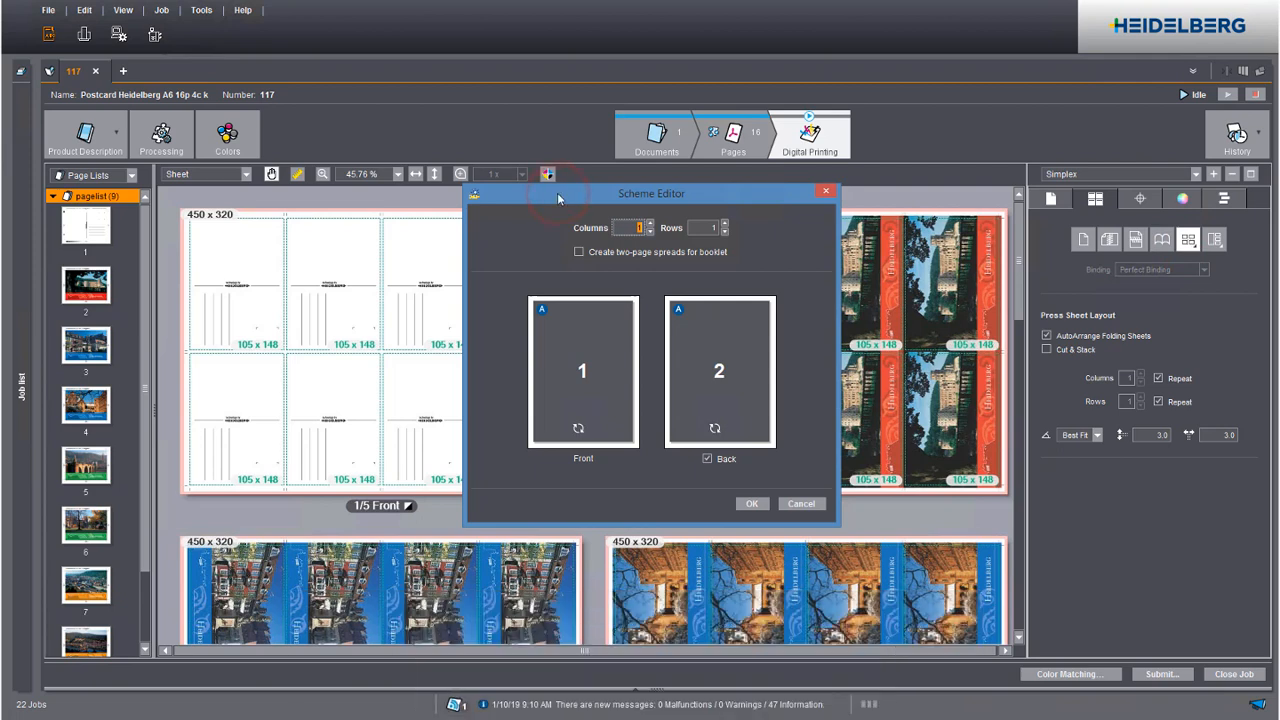
left_click(650, 223)
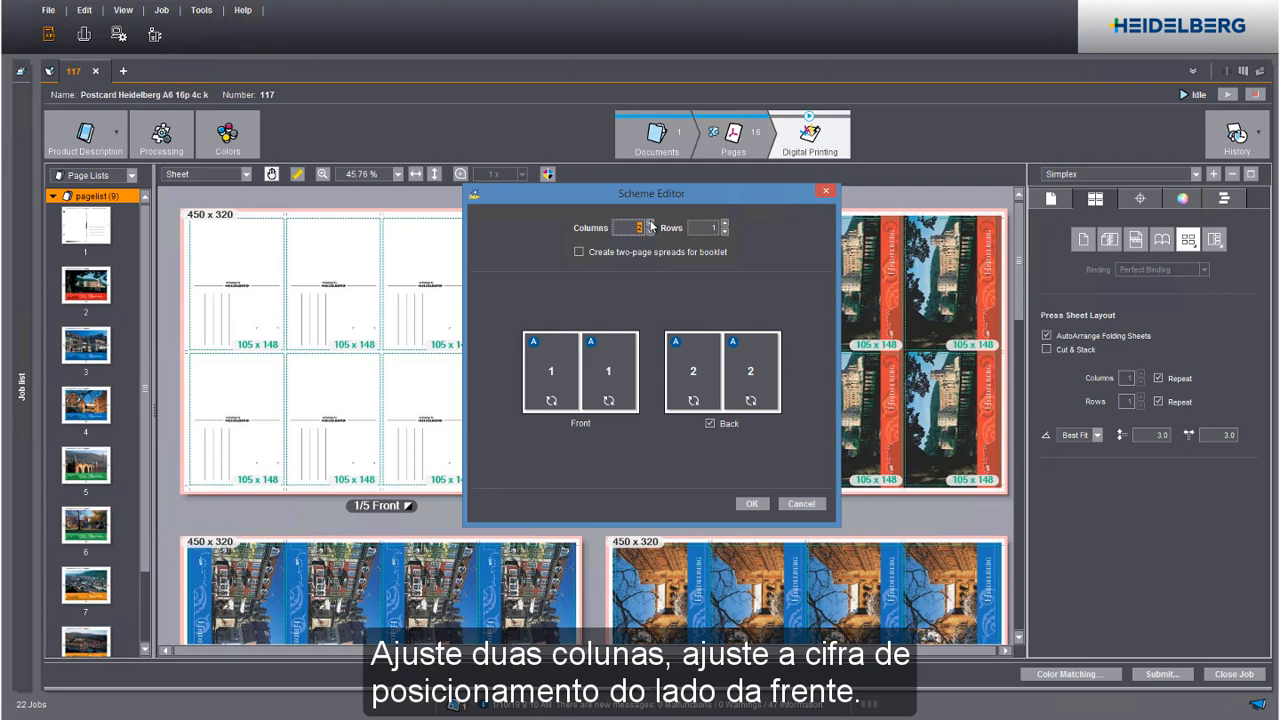
left_click(750, 370)
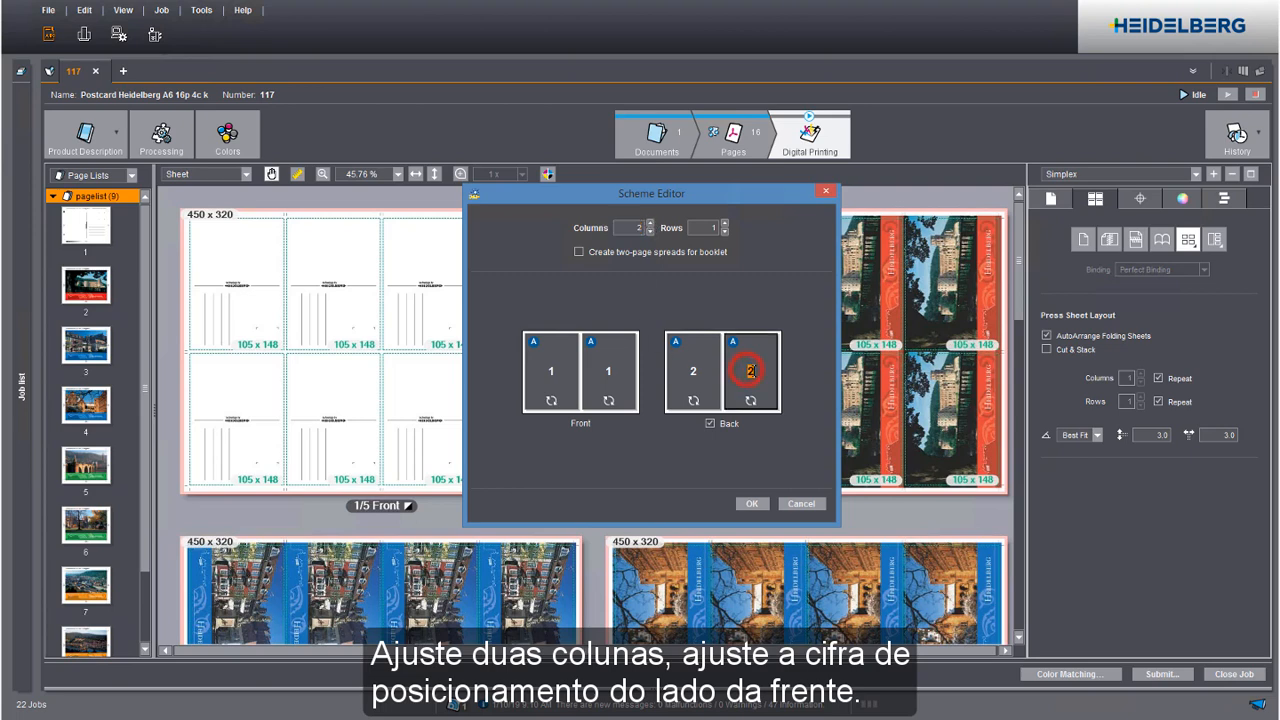
type("3")
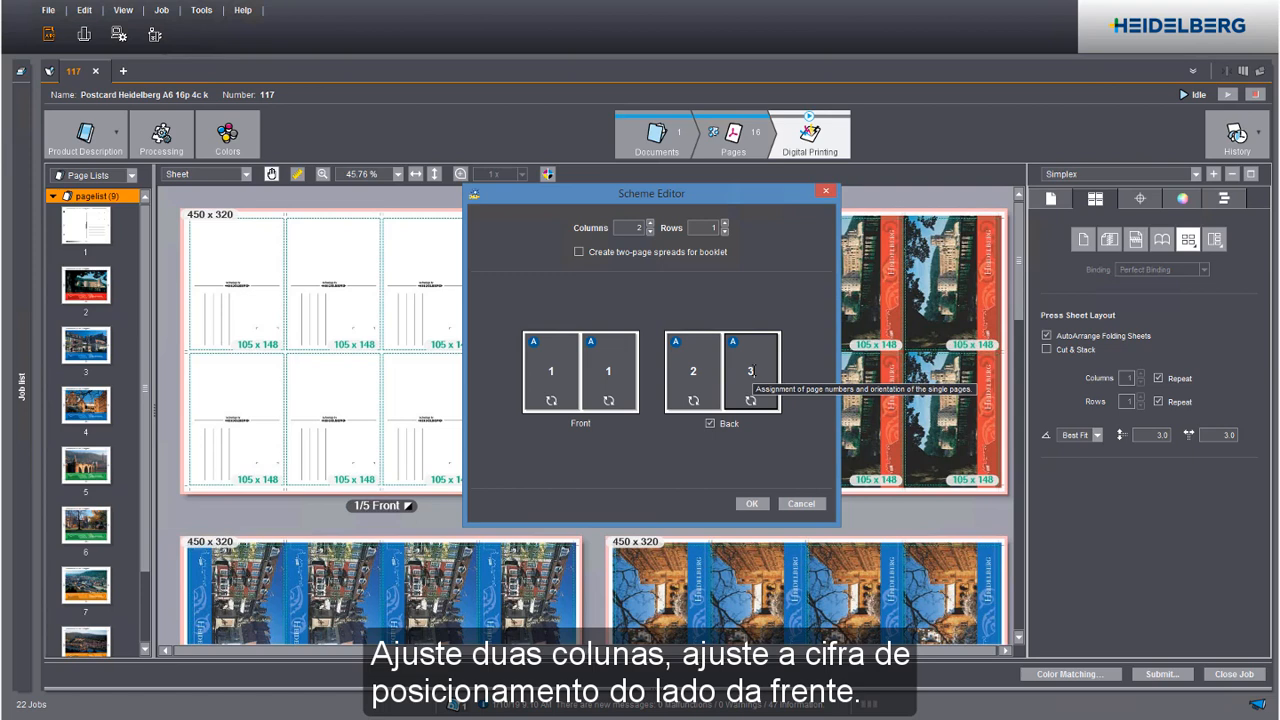
left_click(753, 504)
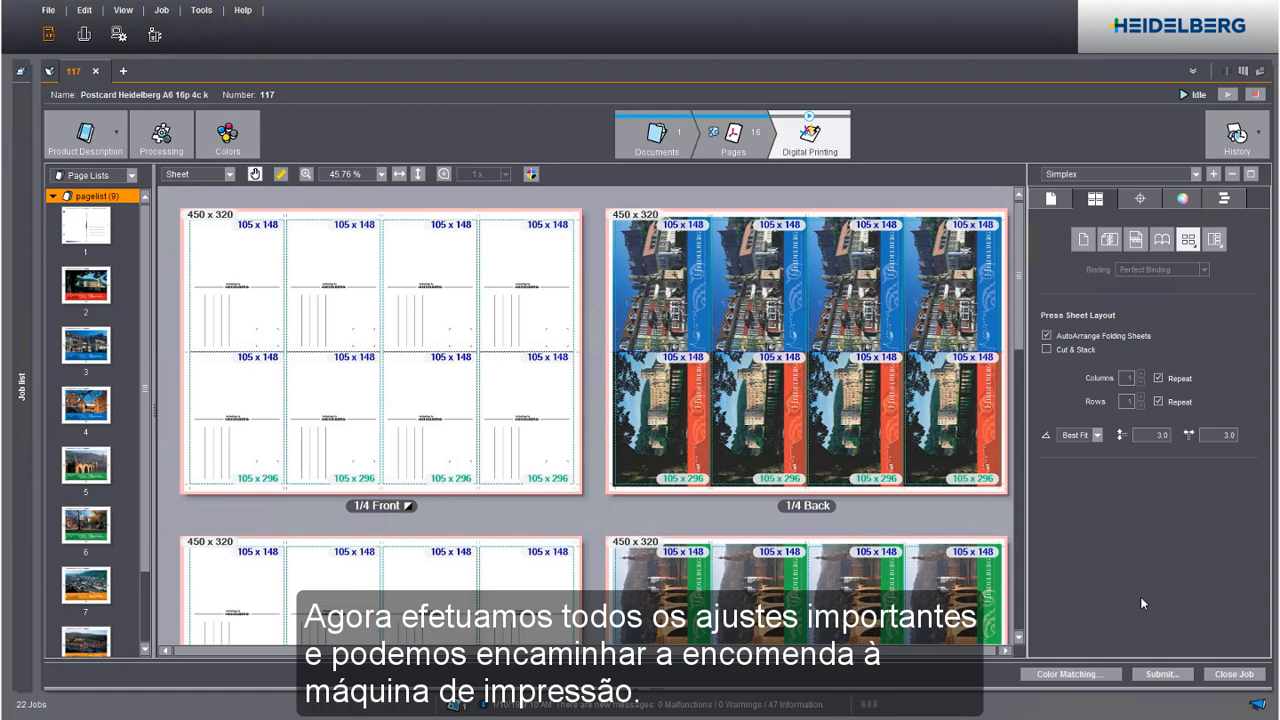
Step: Submit the job for normal output with a delivery quantity of 1000 and view it in the Digital Printing Terminal
left_click(1157, 675)
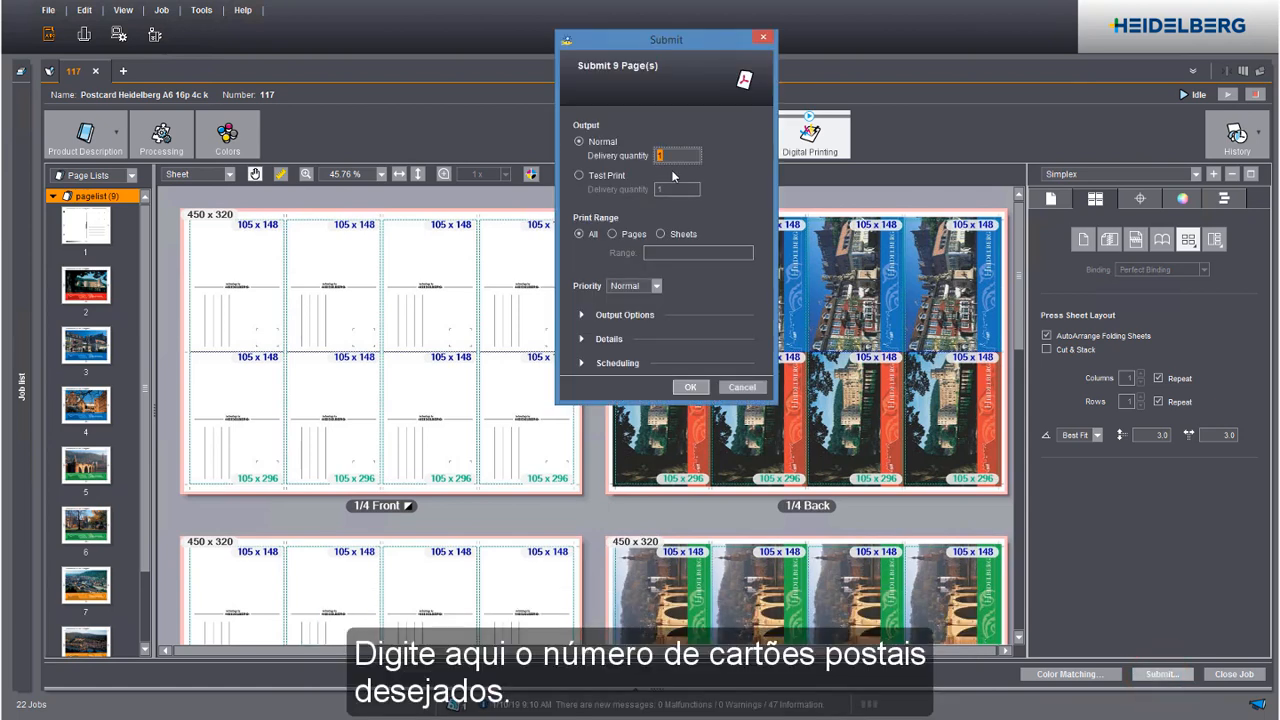
type("1000")
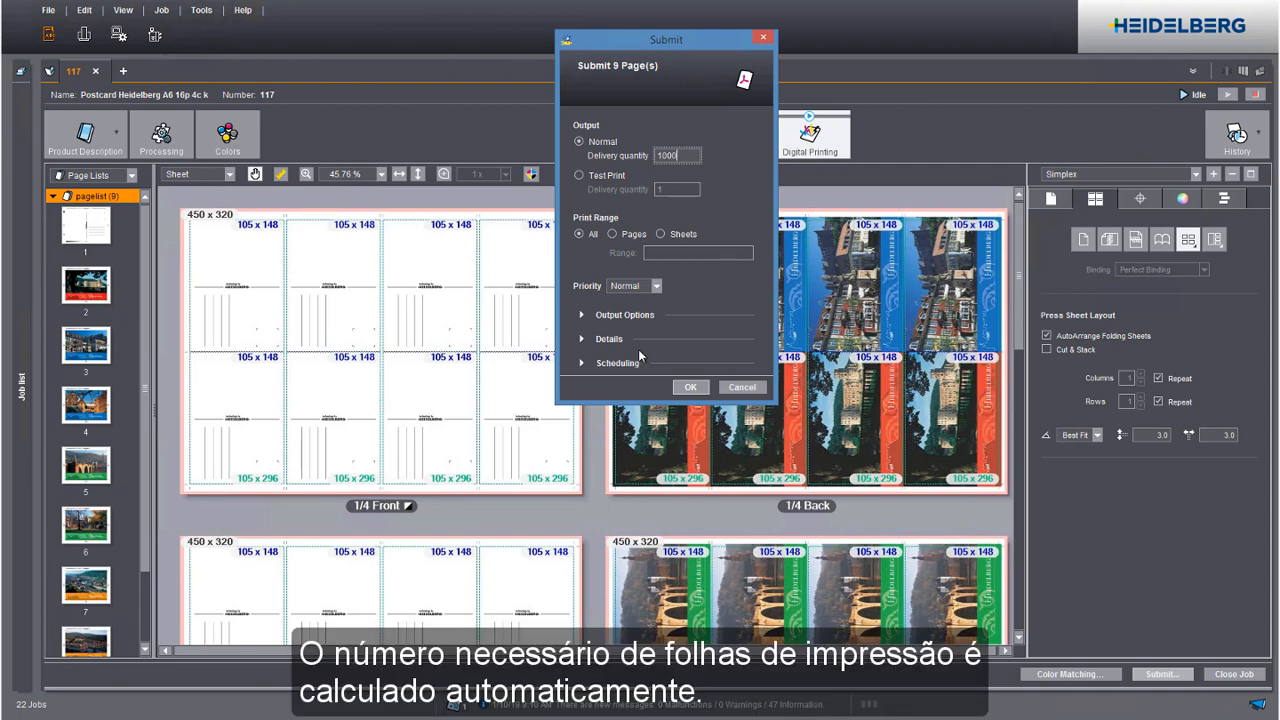
left_click(690, 387)
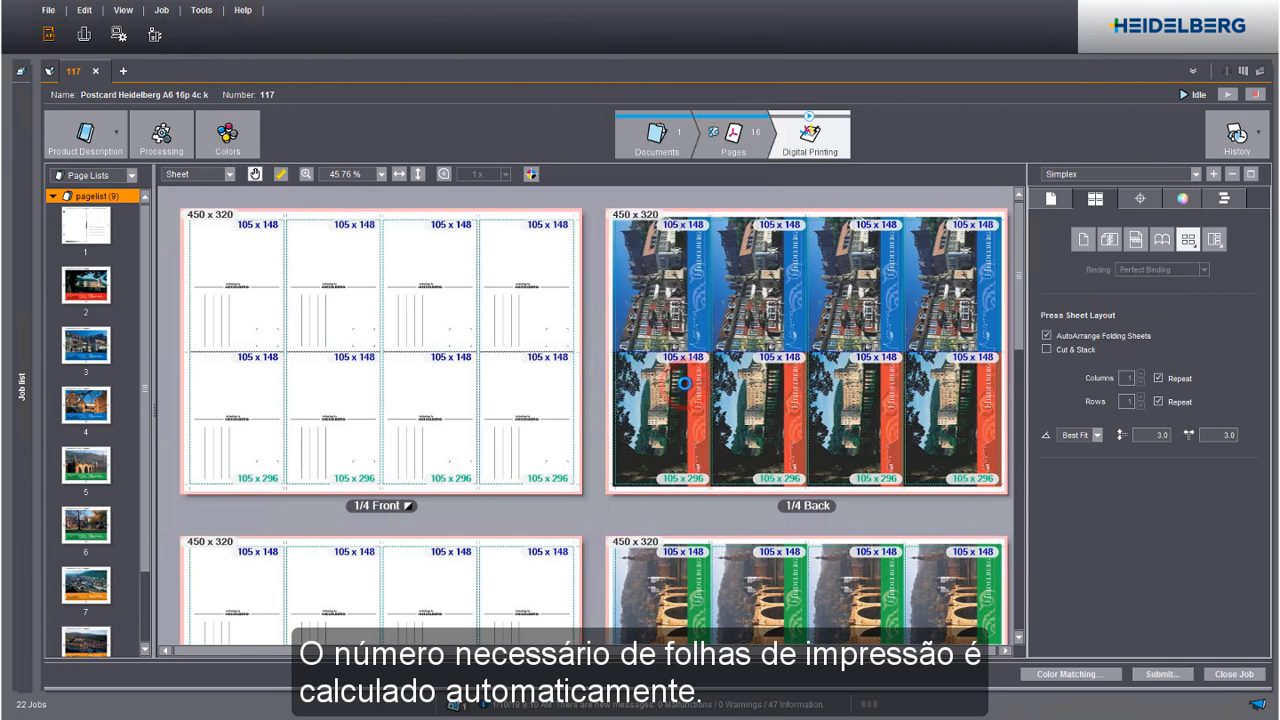
left_click(155, 38)
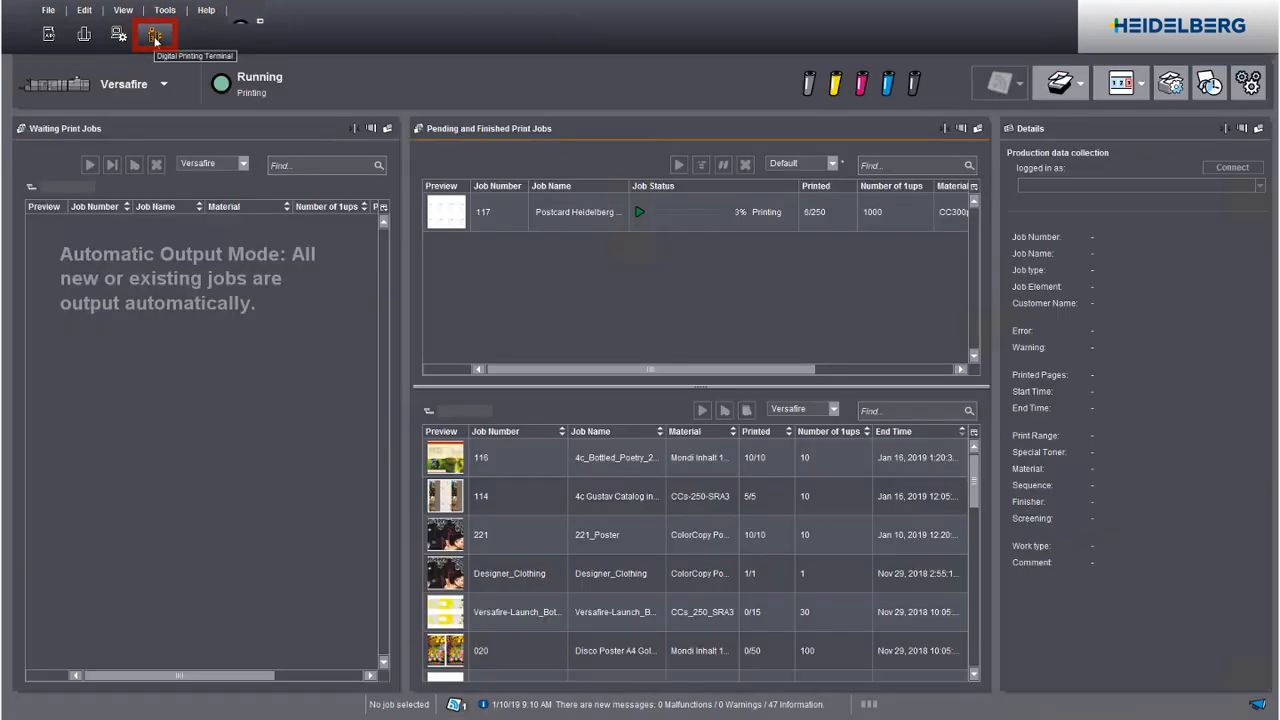